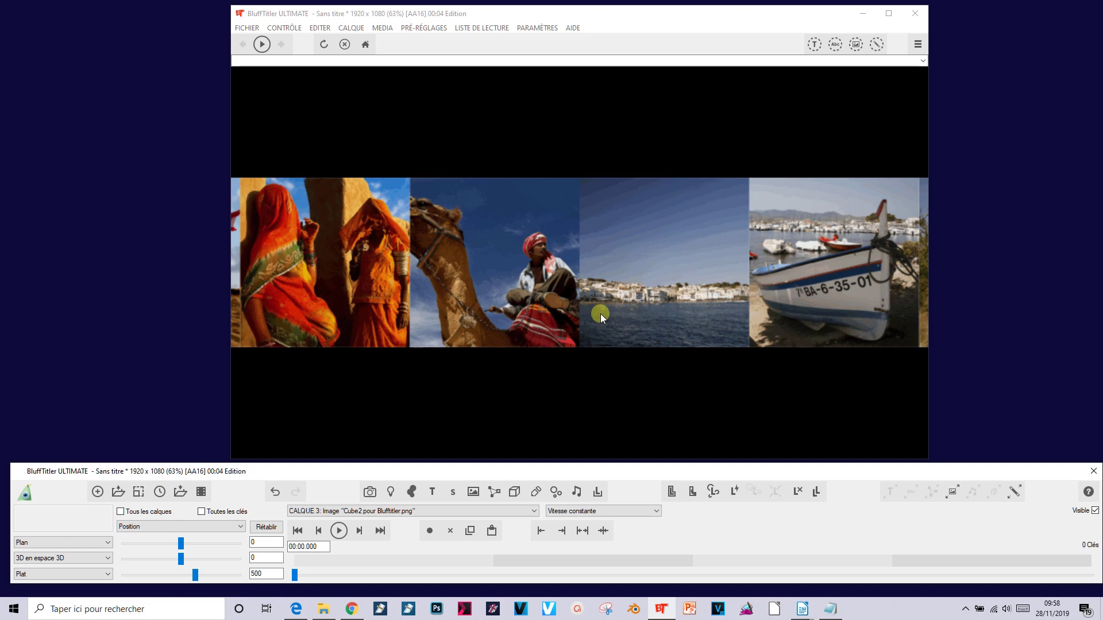
Change the shape of the Cube2 picture layer from Plan to Cube
{"action": "left_click", "coordinate": [39, 542]}
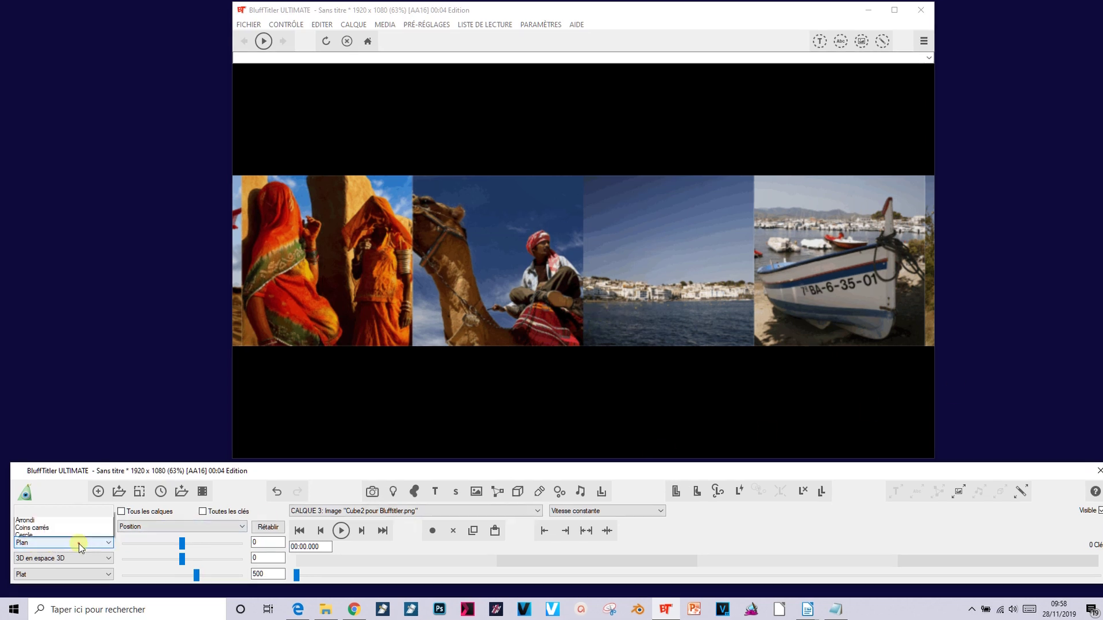
{"action": "left_click", "coordinate": [50, 543]}
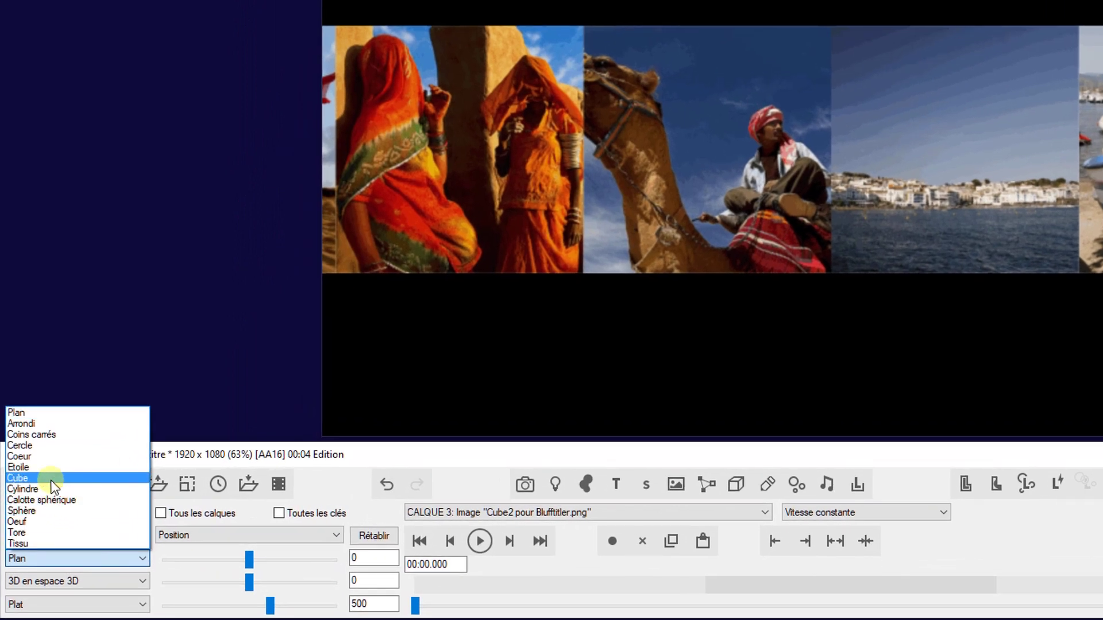
{"action": "left_click", "coordinate": [51, 480]}
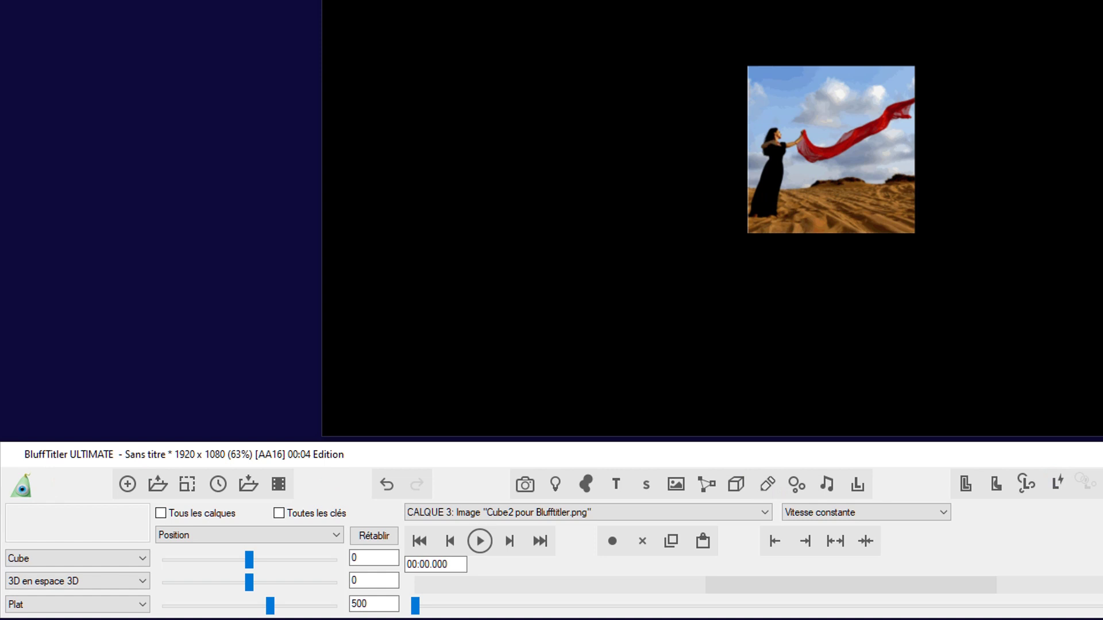
Rotate the cube to about 360 on the first axis, 36 on the second and 51 on the third
{"action": "left_click", "coordinate": [284, 535]}
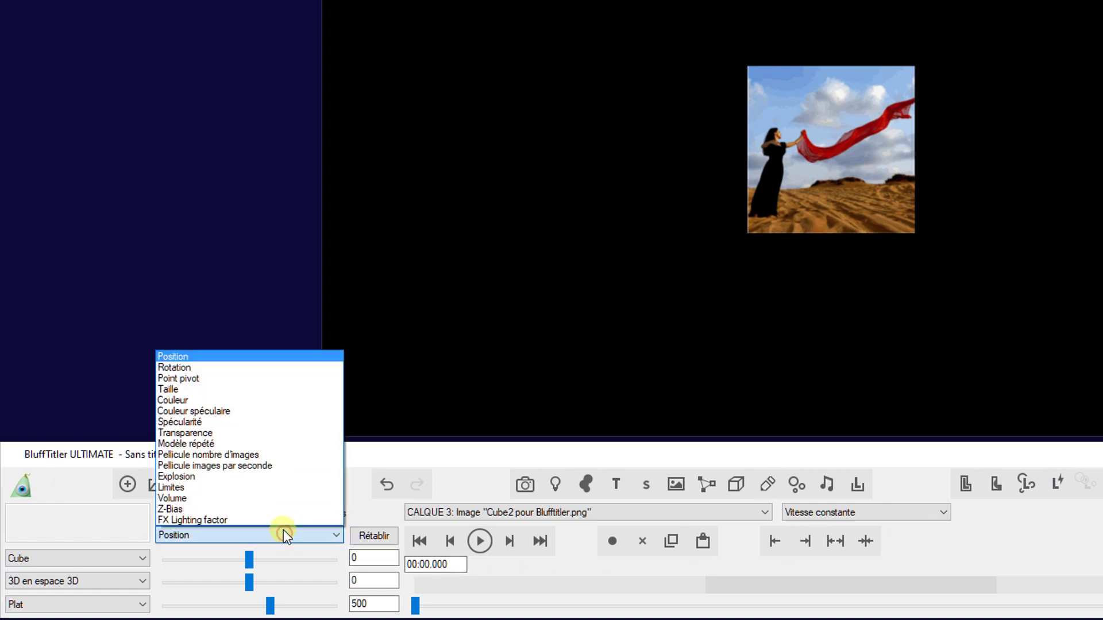
{"action": "left_click", "coordinate": [221, 368]}
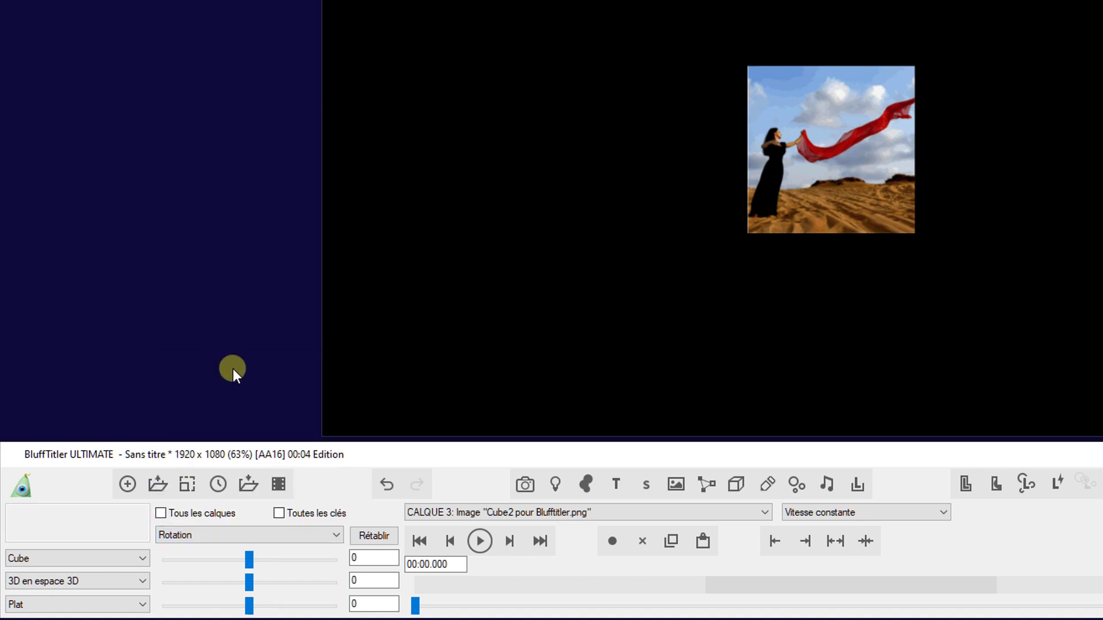
{"action": "left_click_drag", "start_coordinate": [250, 560], "coordinate": [259, 606]}
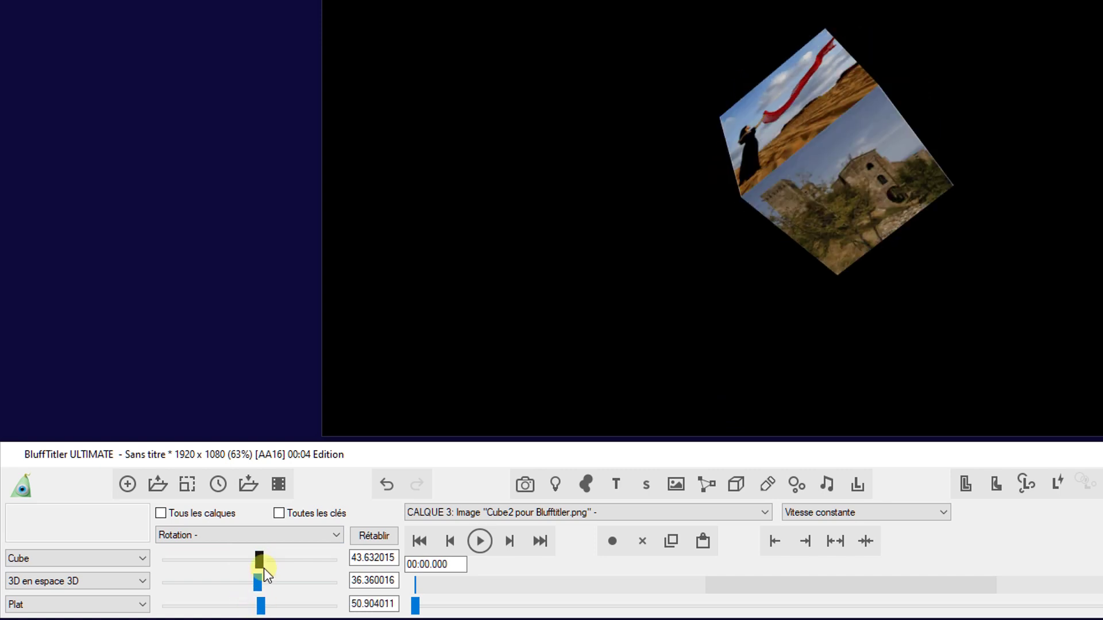
{"action": "left_click_drag", "start_coordinate": [257, 561], "coordinate": [341, 563]}
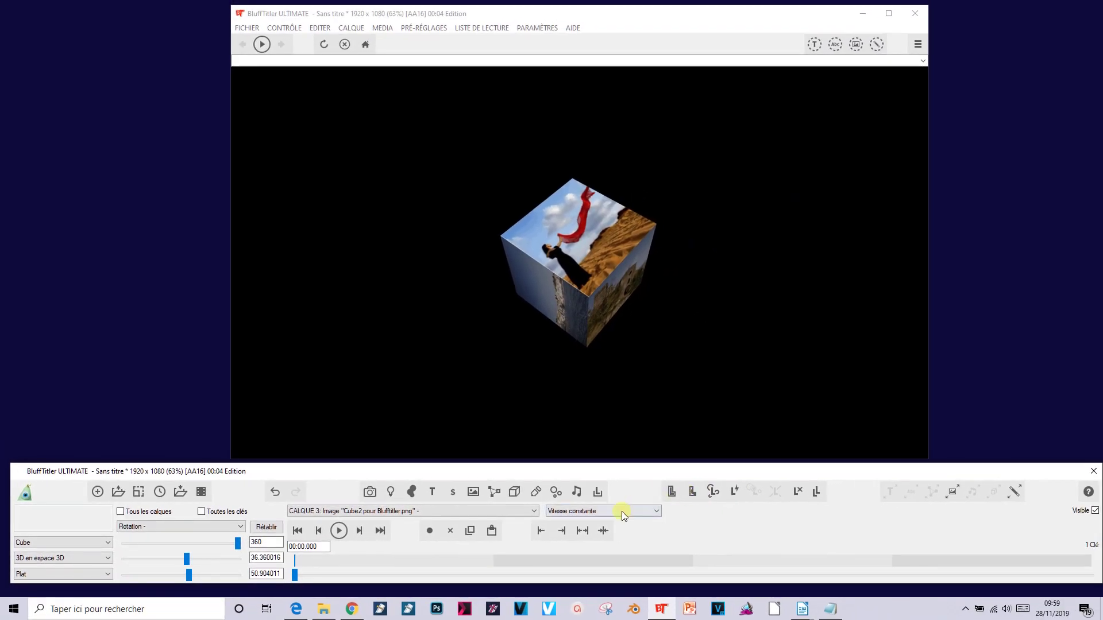
Apply the RubiksCube effect from the Picture effects folder to the cube layer
{"action": "left_click", "coordinate": [1014, 493]}
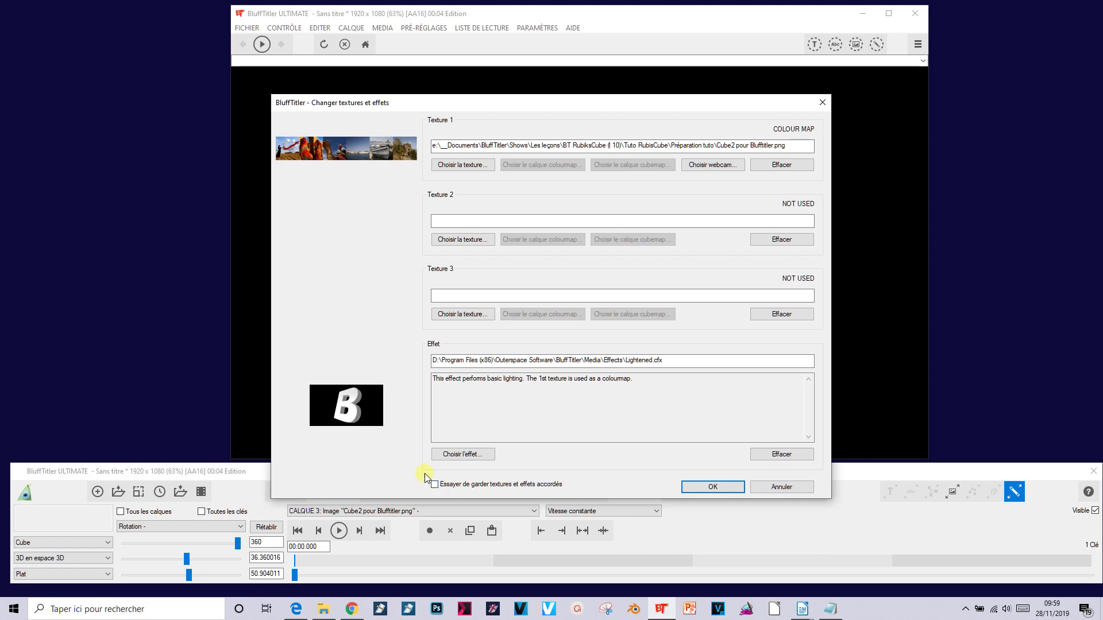
{"action": "left_click", "coordinate": [460, 455]}
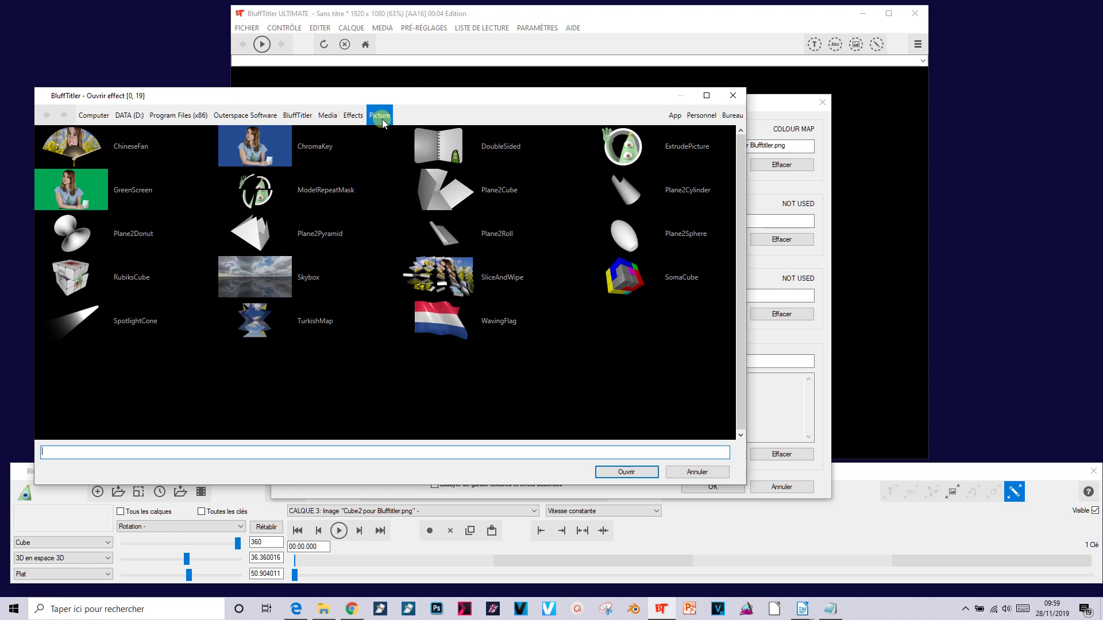
{"action": "left_click", "coordinate": [72, 283]}
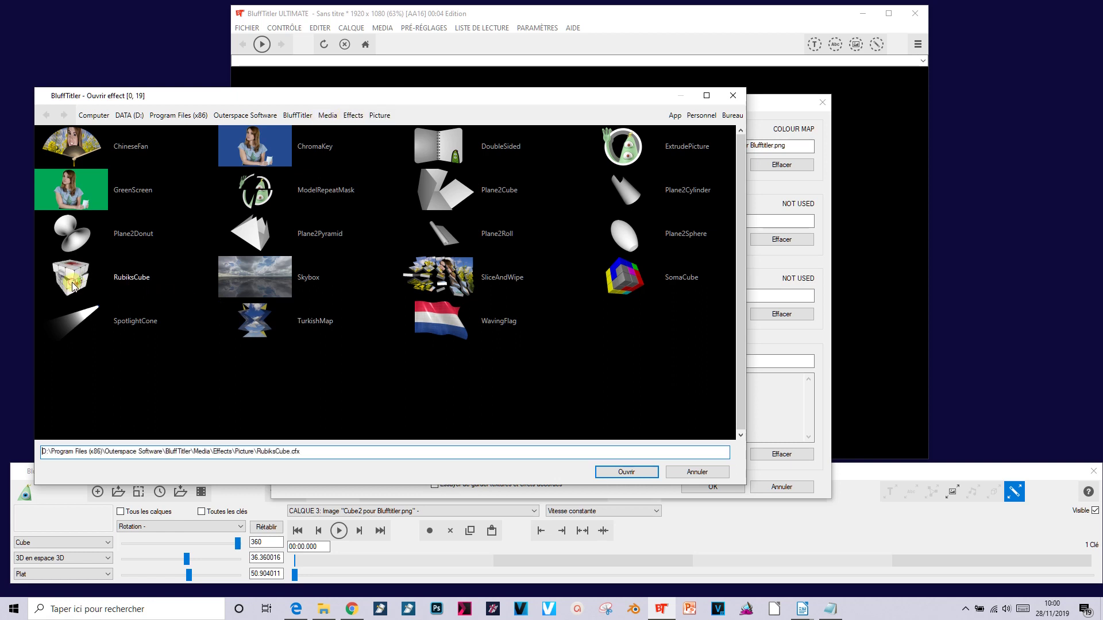
{"action": "left_click", "coordinate": [627, 472]}
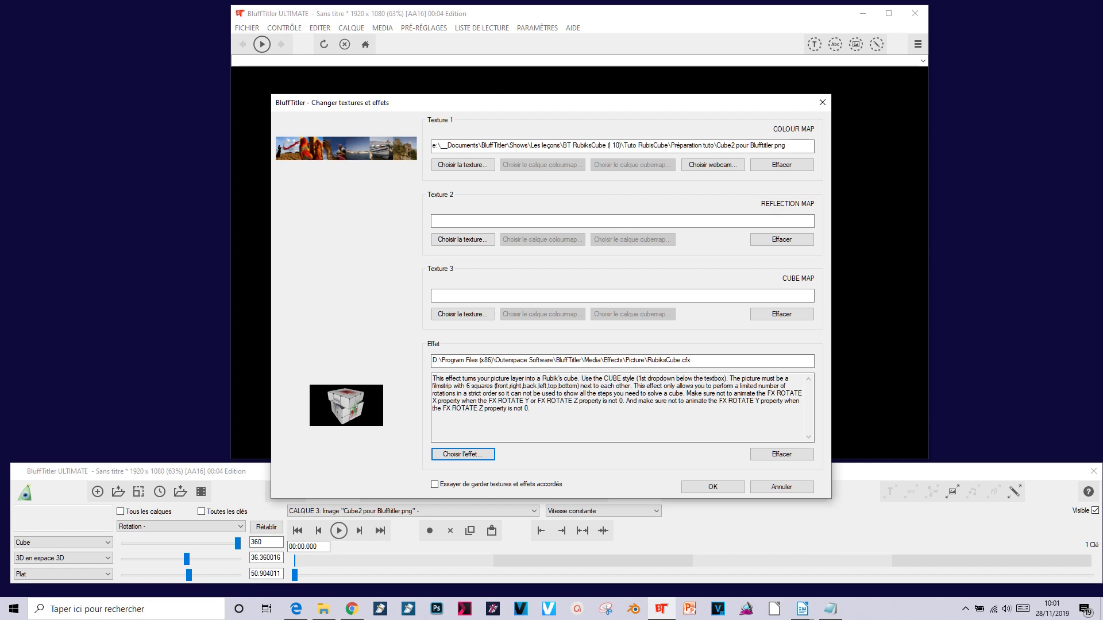
{"action": "left_click", "coordinate": [713, 487]}
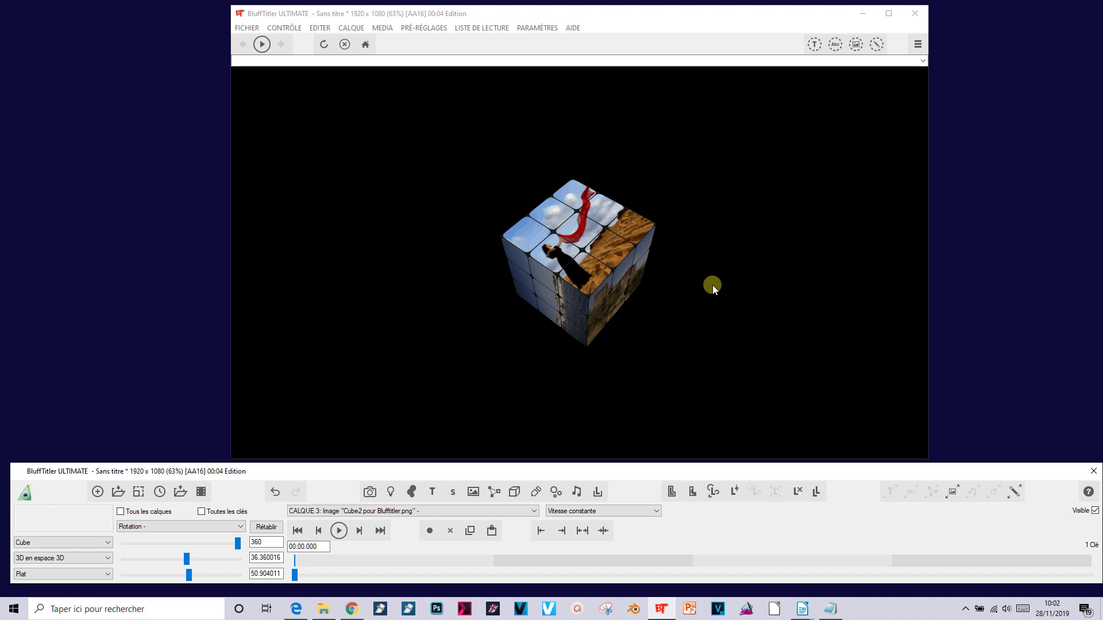
Extend the show's total duration to 23 seconds by adding the extra time at the end
{"action": "left_click", "coordinate": [160, 495]}
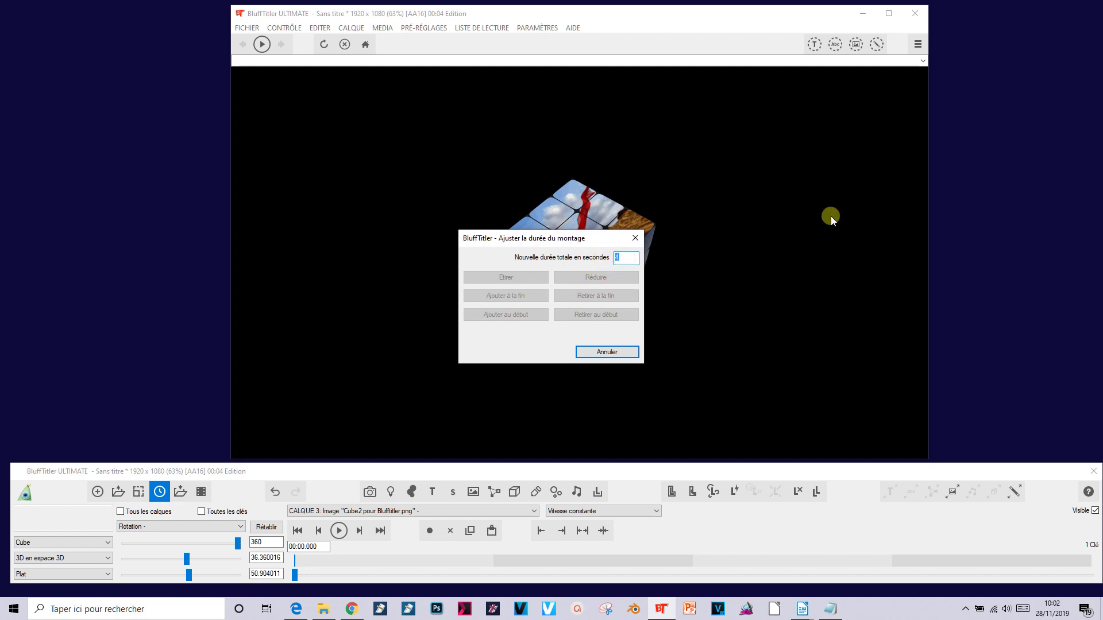
{"action": "type", "text": "23"}
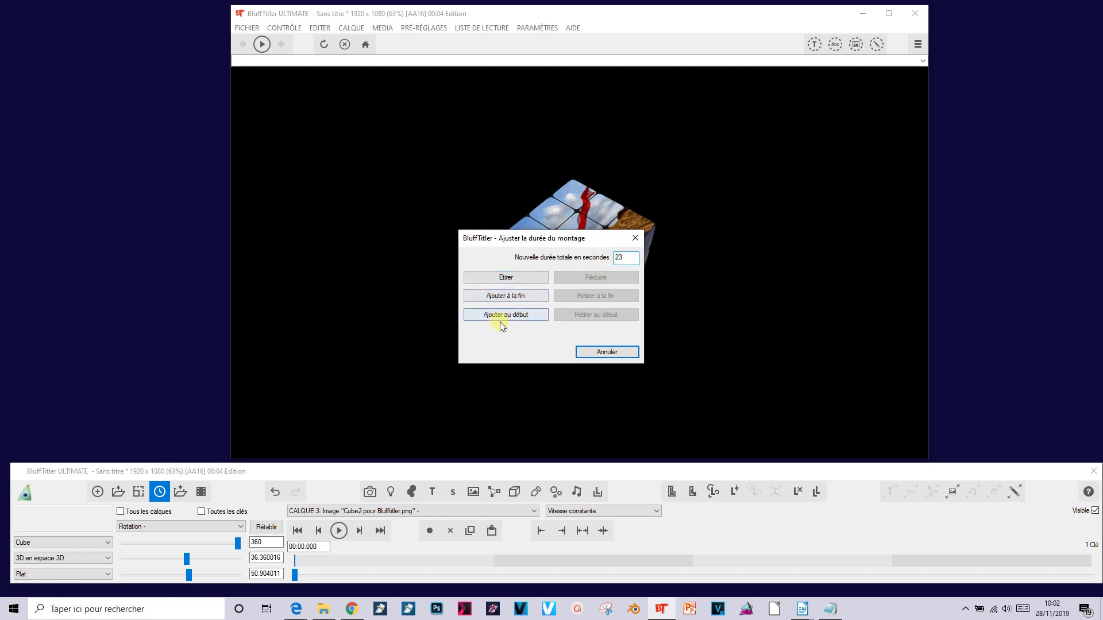
{"action": "left_click", "coordinate": [498, 298]}
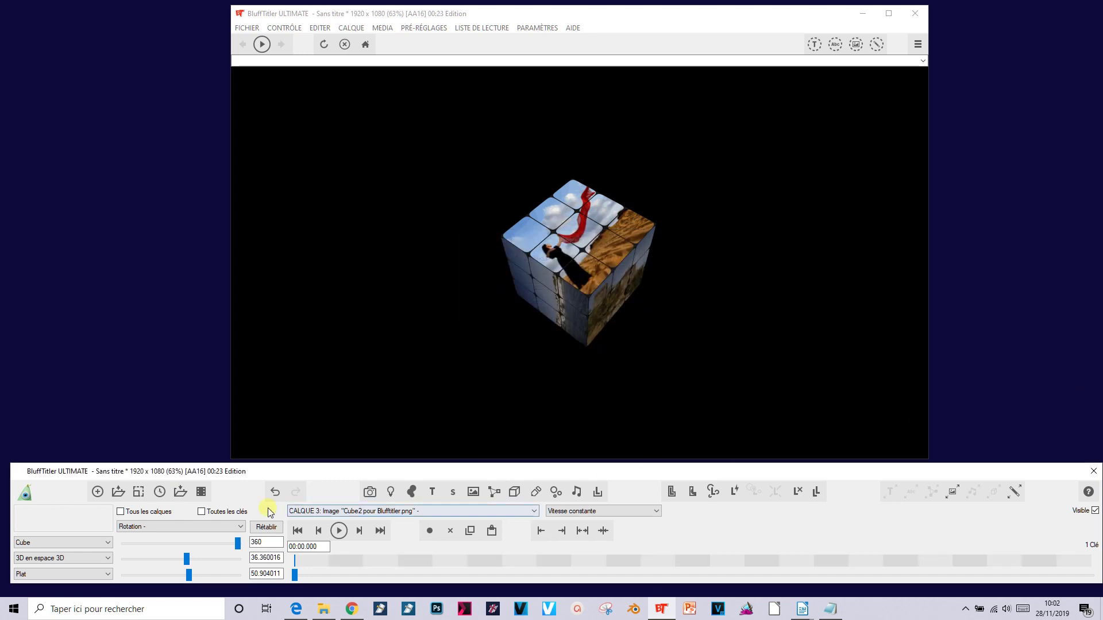
Enlarge the cube uniformly by setting its size to about 1.7 on all three axes
{"action": "left_click", "coordinate": [184, 527]}
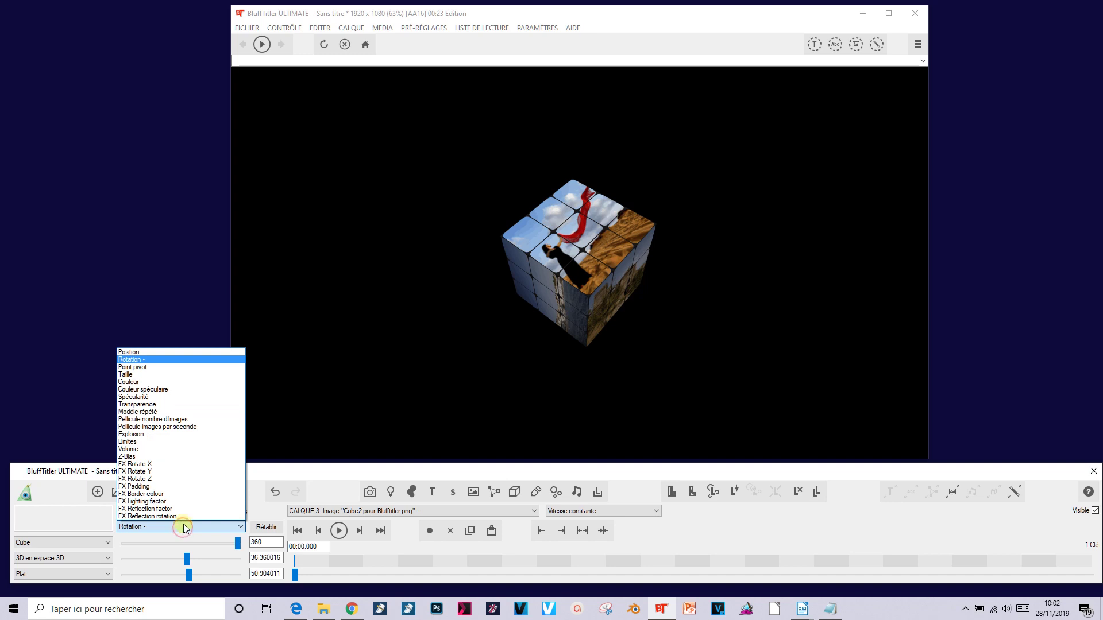
{"action": "left_click", "coordinate": [149, 376]}
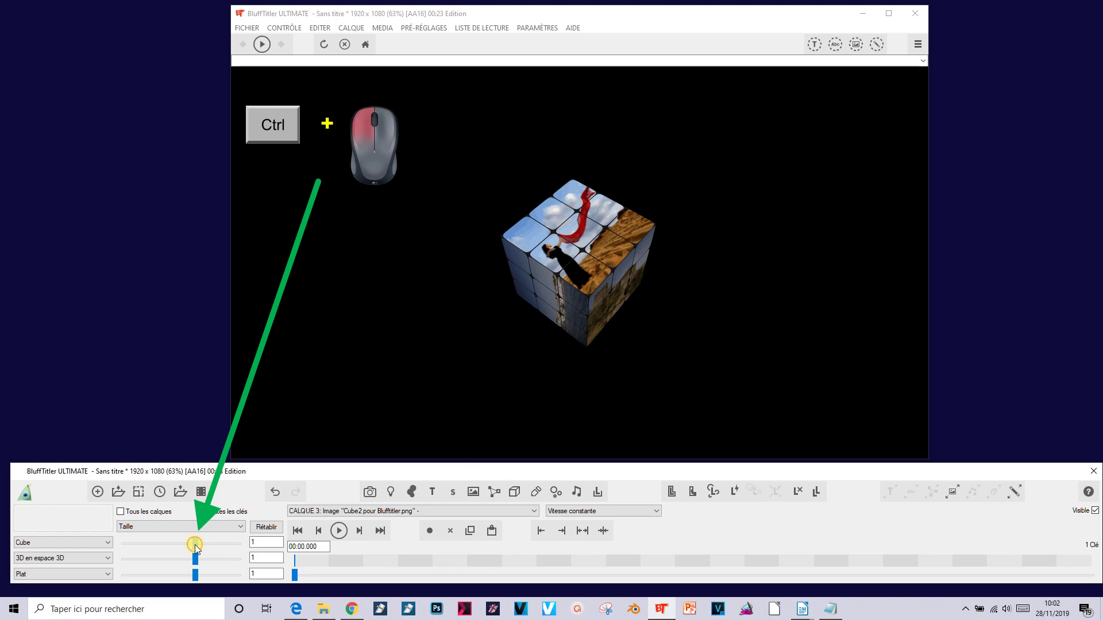
{"action": "left_click_drag", "start_coordinate": [195, 549], "coordinate": [204, 543]}
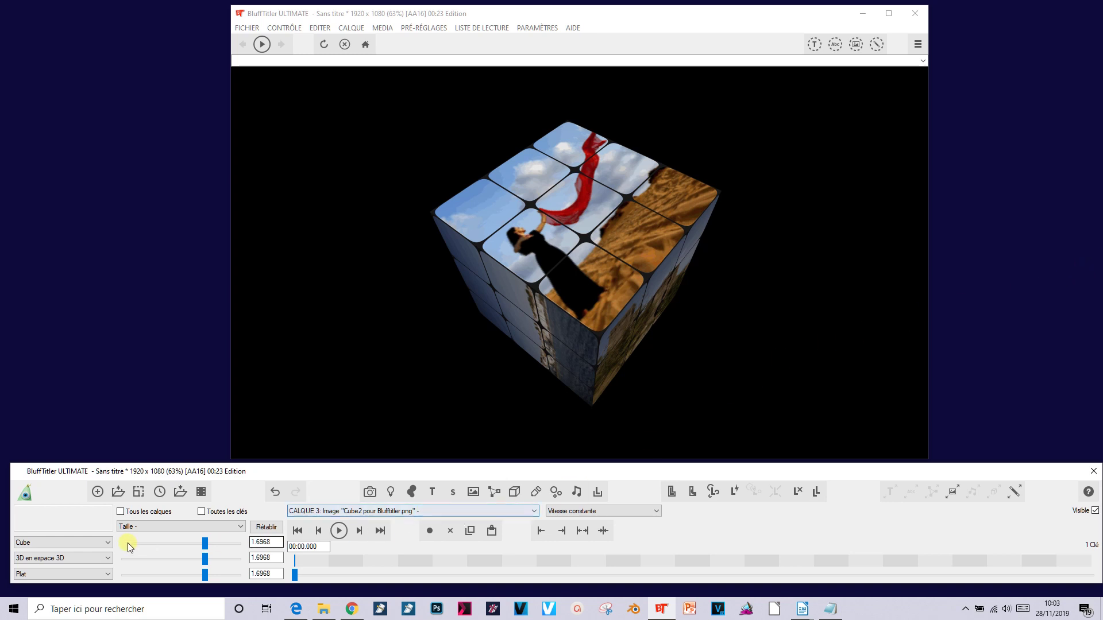
Reset the cube's rotation to 0 on all axes and add a key at about 3 seconds
{"action": "left_click", "coordinate": [152, 527]}
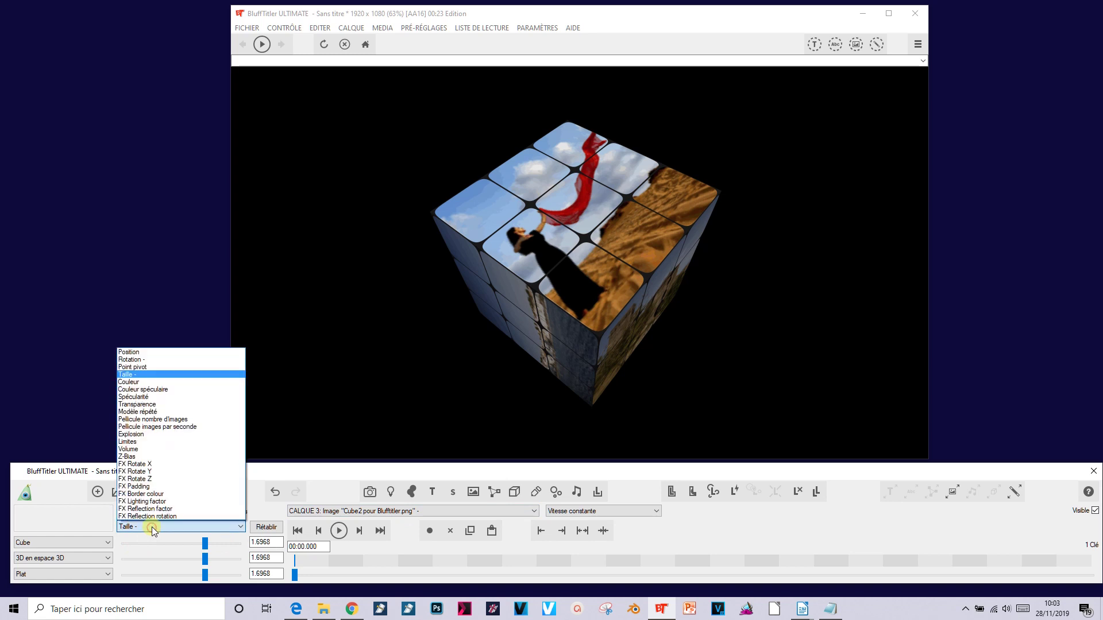
{"action": "left_click", "coordinate": [142, 359]}
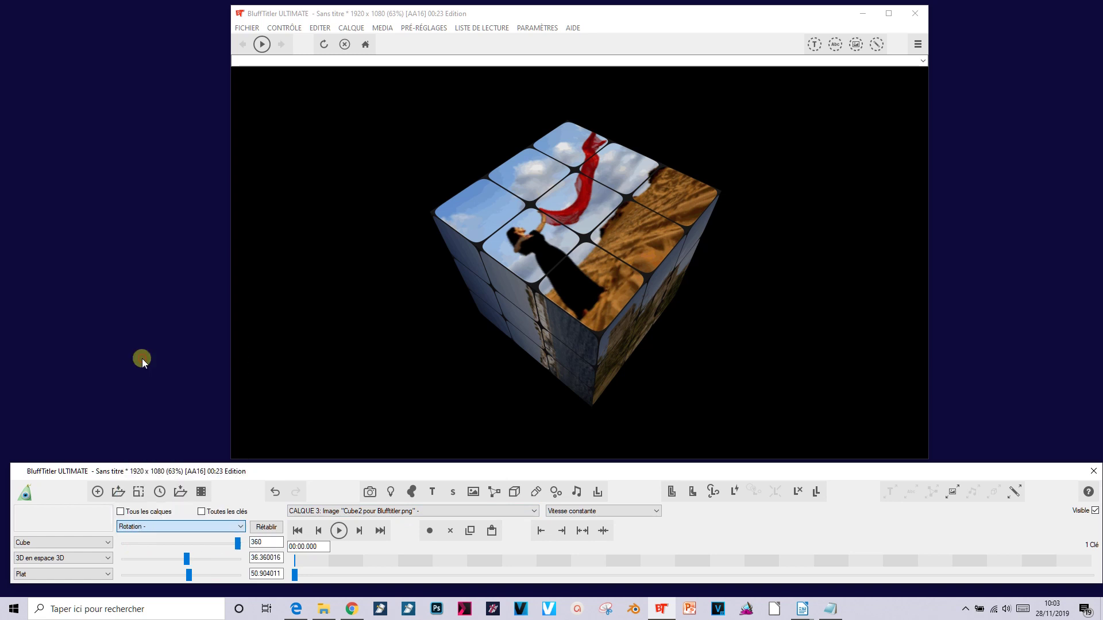
{"action": "left_click", "coordinate": [272, 529]}
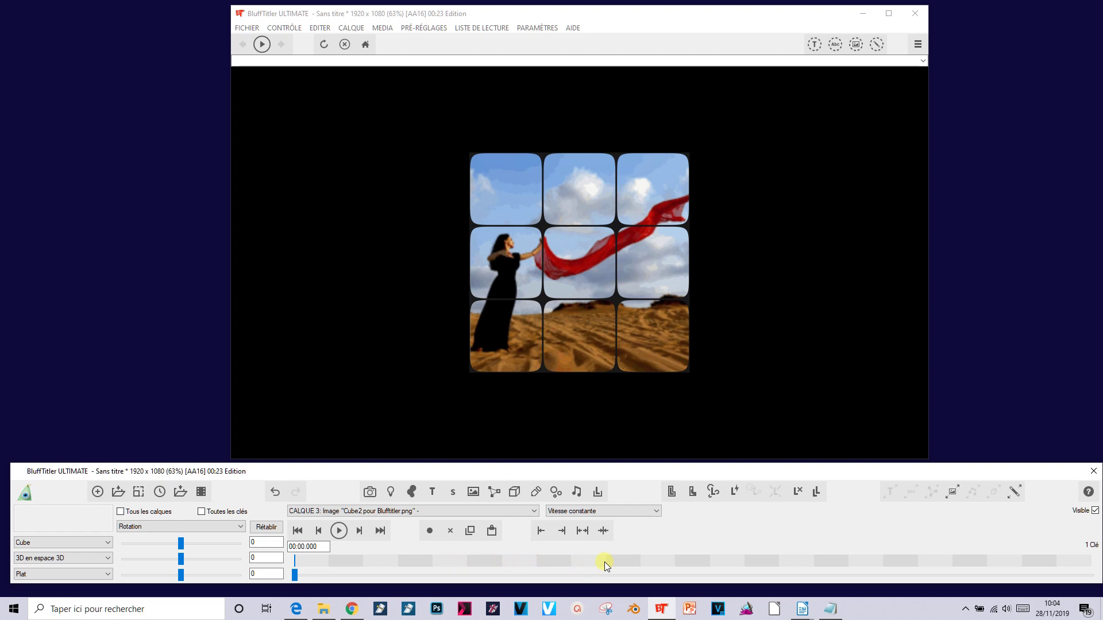
{"action": "left_click", "coordinate": [400, 568]}
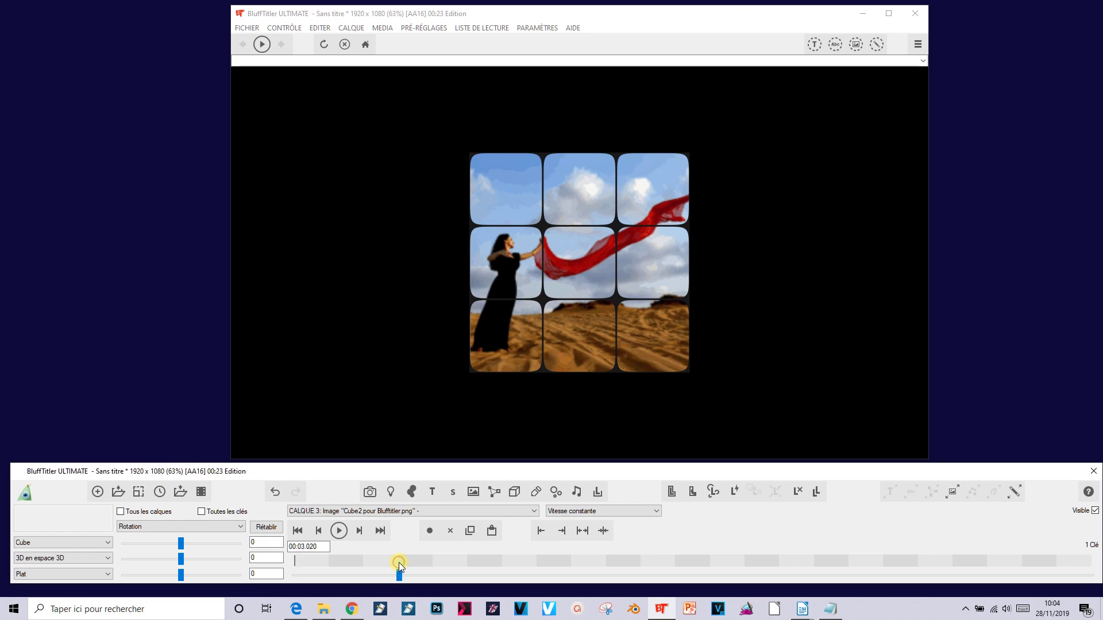
{"action": "left_click", "coordinate": [431, 532]}
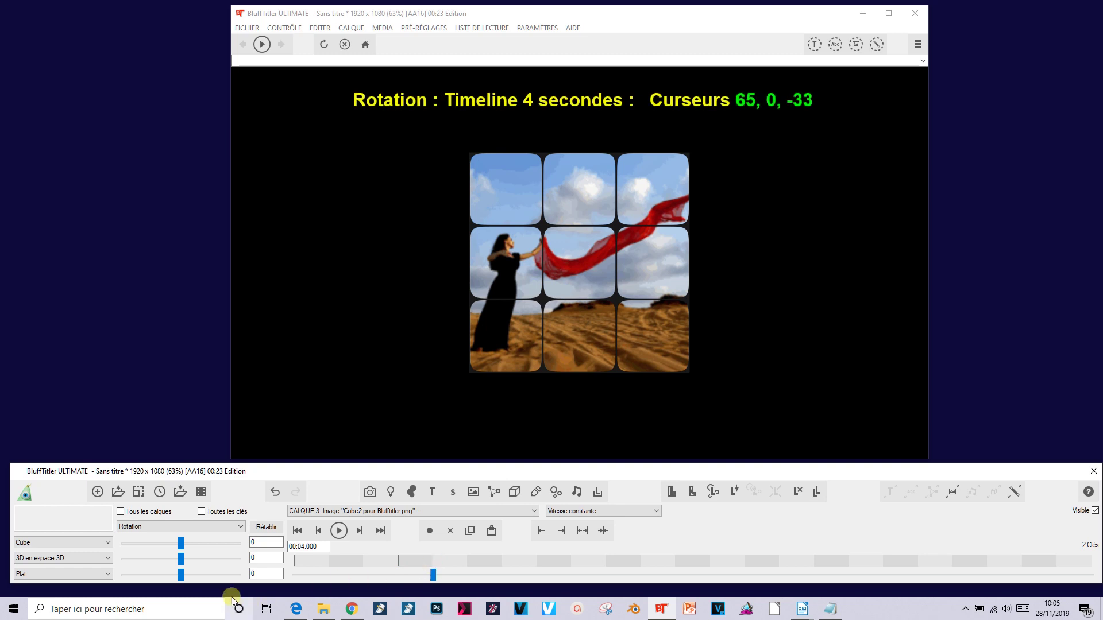
Set the cube's rotation to about 65, 0, -33 at 4 seconds and about 134, -29, -87 at 5 seconds
{"action": "left_click_drag", "start_coordinate": [181, 545], "coordinate": [192, 544]}
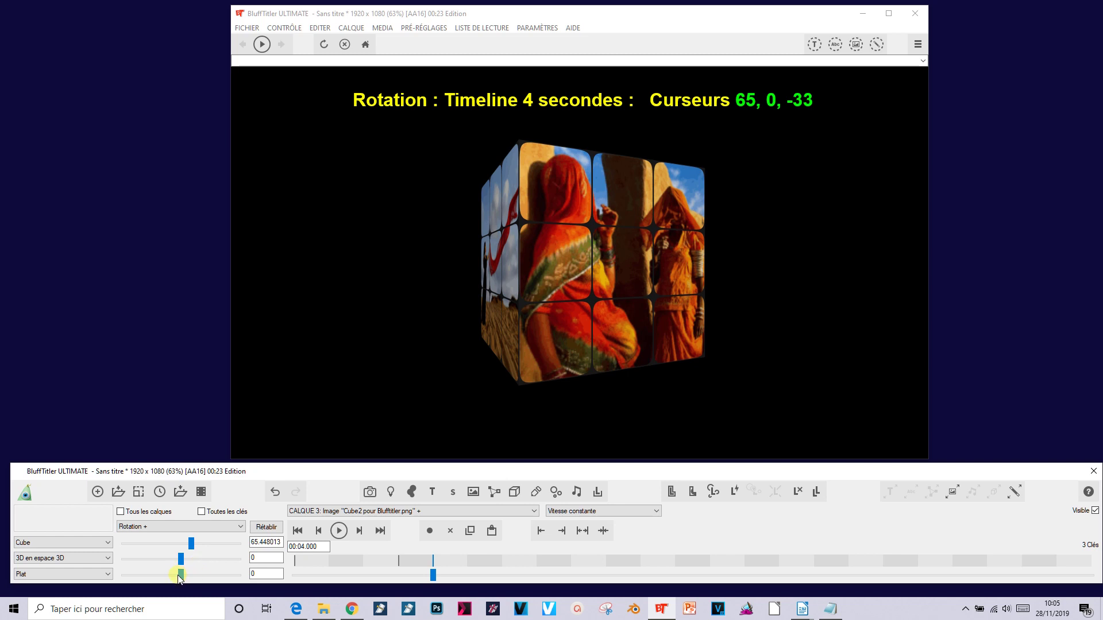
{"action": "left_click_drag", "start_coordinate": [182, 579], "coordinate": [175, 576]}
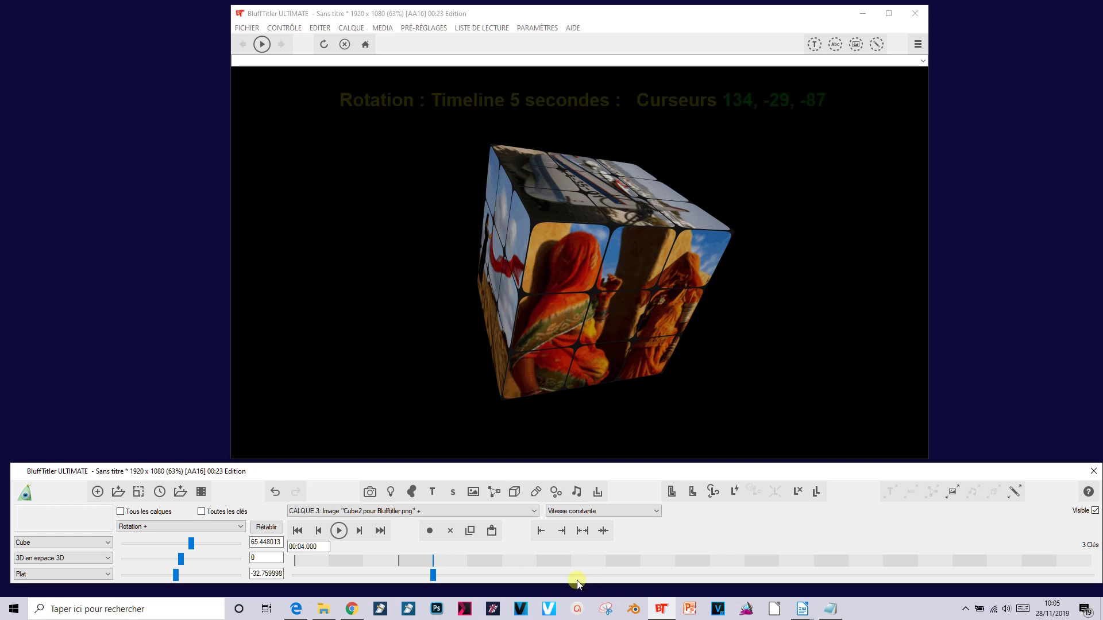
{"action": "left_click", "coordinate": [467, 561]}
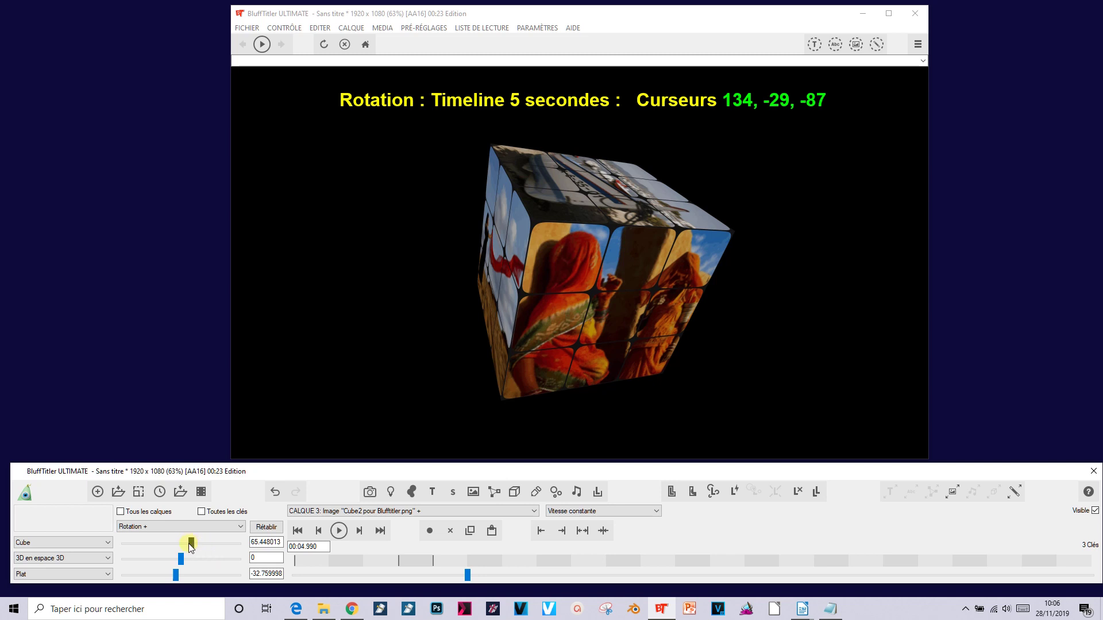
{"action": "left_click_drag", "start_coordinate": [188, 543], "coordinate": [167, 577]}
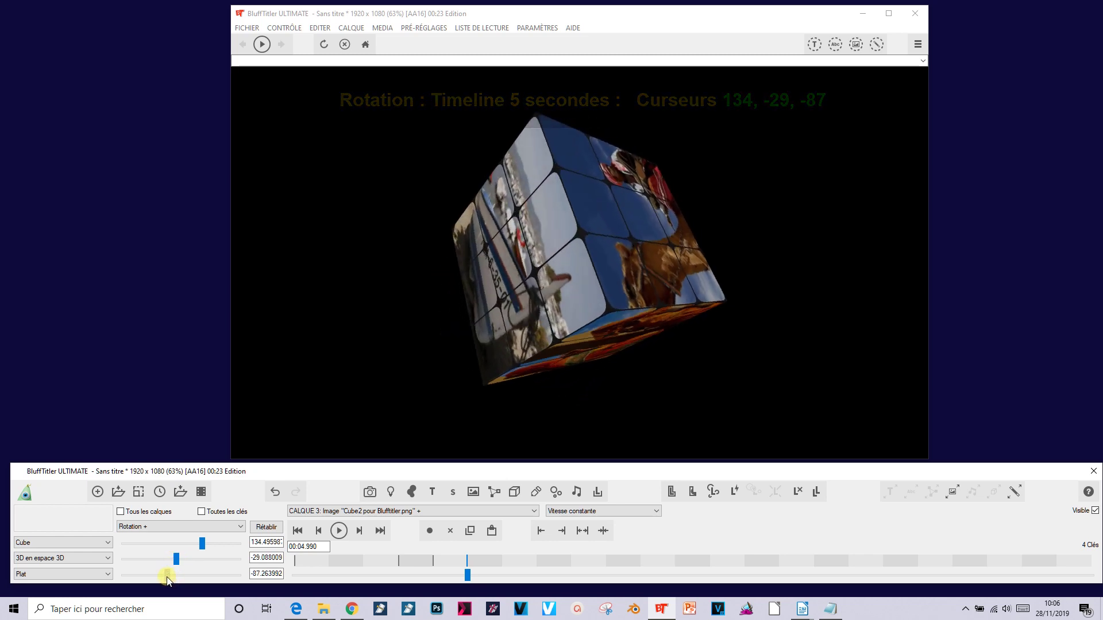
Set the cube's rotation to about 164, -7, -11 at 6 seconds on the timeline
{"action": "left_click", "coordinate": [503, 564]}
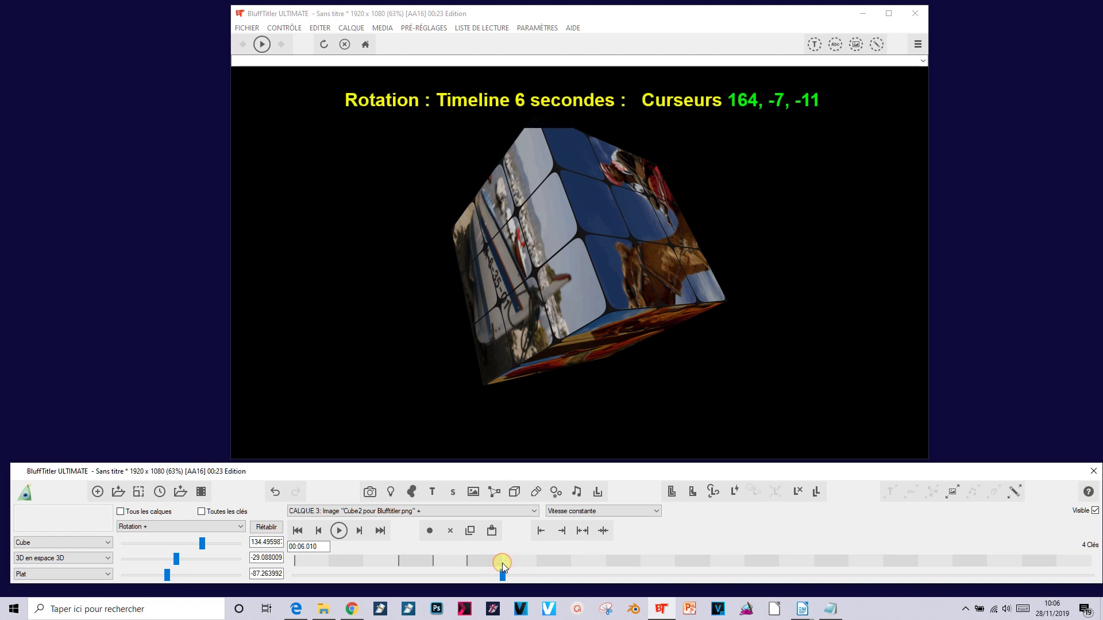
{"action": "left_click_drag", "start_coordinate": [202, 543], "coordinate": [207, 544]}
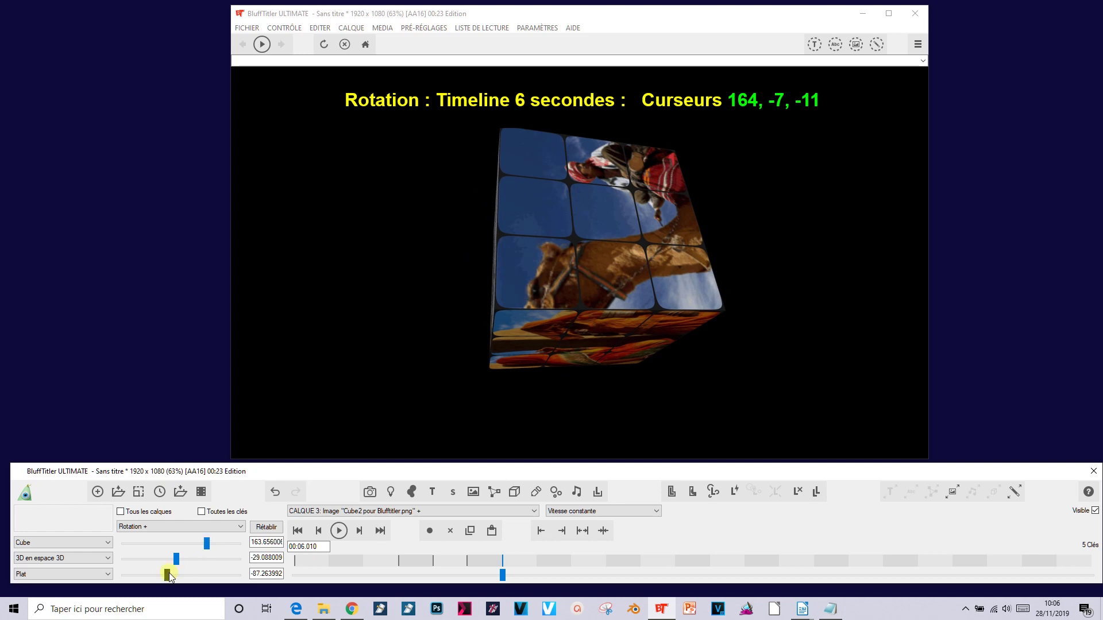
{"action": "left_click_drag", "start_coordinate": [176, 560], "coordinate": [179, 559]}
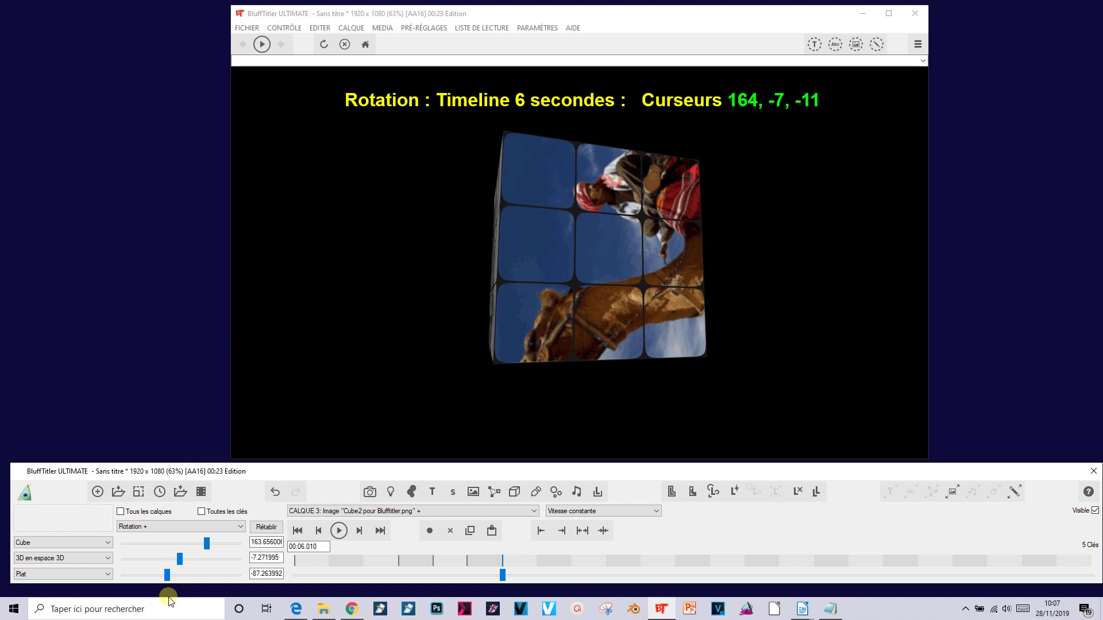
{"action": "left_click_drag", "start_coordinate": [165, 576], "coordinate": [177, 572]}
Set the cube's rotation to about 251, -7, -44 at 7 seconds on the timeline
{"action": "left_click", "coordinate": [539, 561]}
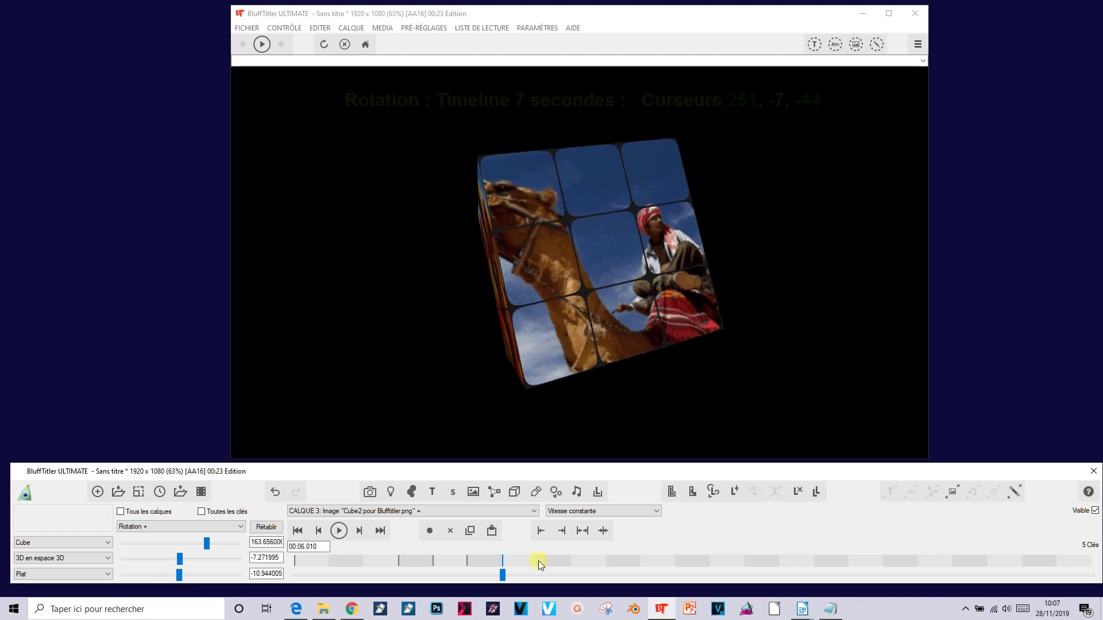
{"action": "left_click_drag", "start_coordinate": [539, 563], "coordinate": [536, 564]}
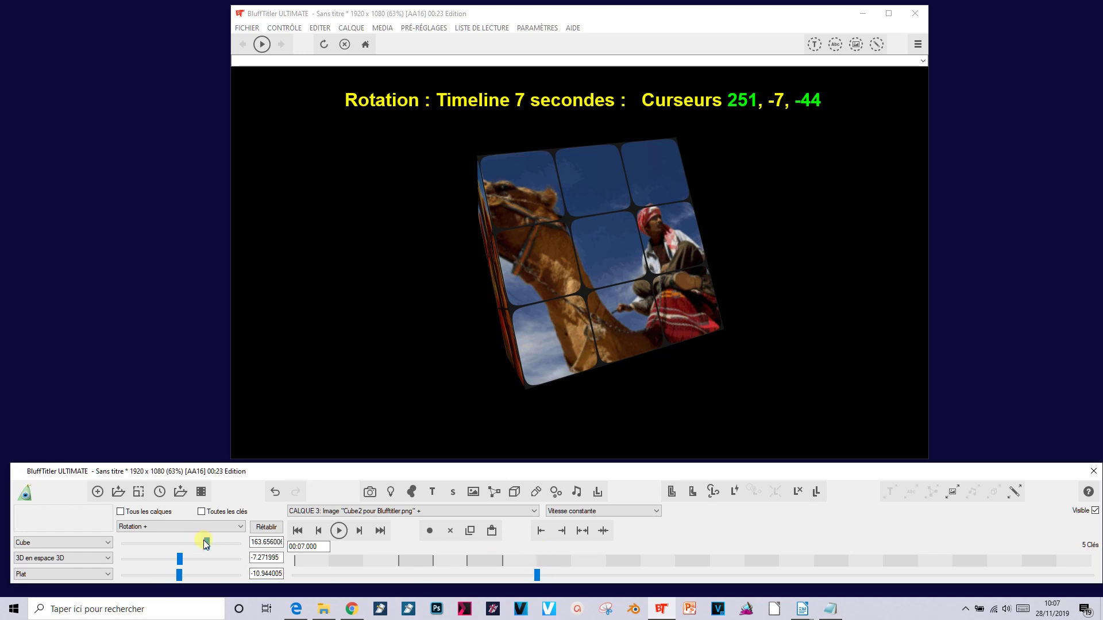
{"action": "left_click_drag", "start_coordinate": [207, 544], "coordinate": [221, 544]}
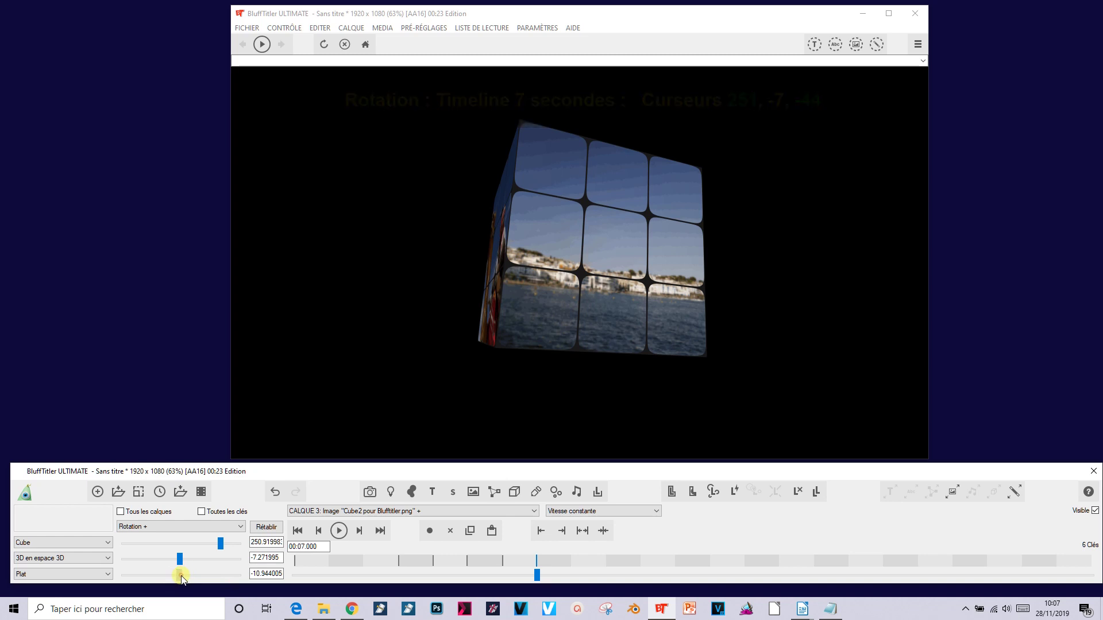
{"action": "left_click_drag", "start_coordinate": [184, 573], "coordinate": [179, 575]}
Set the cube's rotation to about 273, 95, -109 at 8 seconds and about 331, 33, -7 at 9 seconds
{"action": "left_click", "coordinate": [570, 563]}
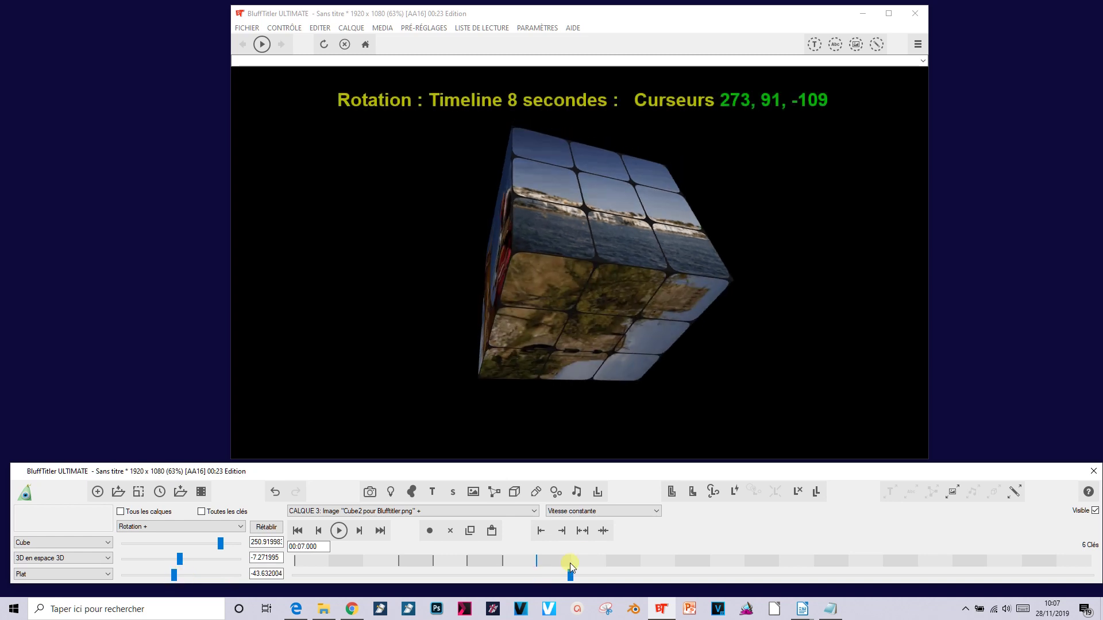
{"action": "left_click", "coordinate": [572, 564]}
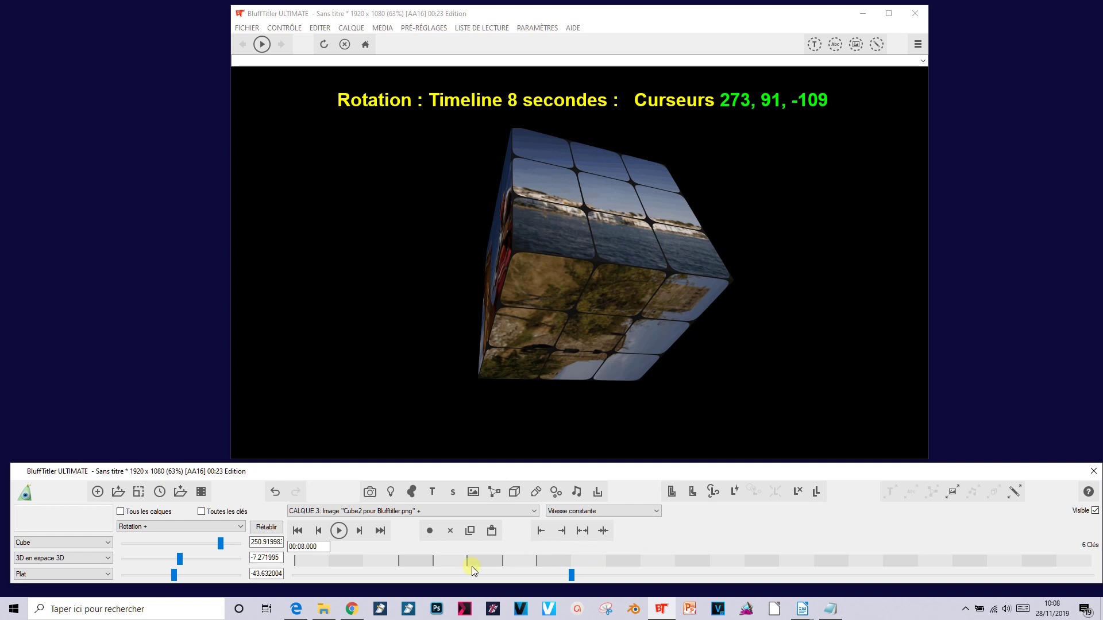
{"action": "left_click_drag", "start_coordinate": [222, 546], "coordinate": [163, 575]}
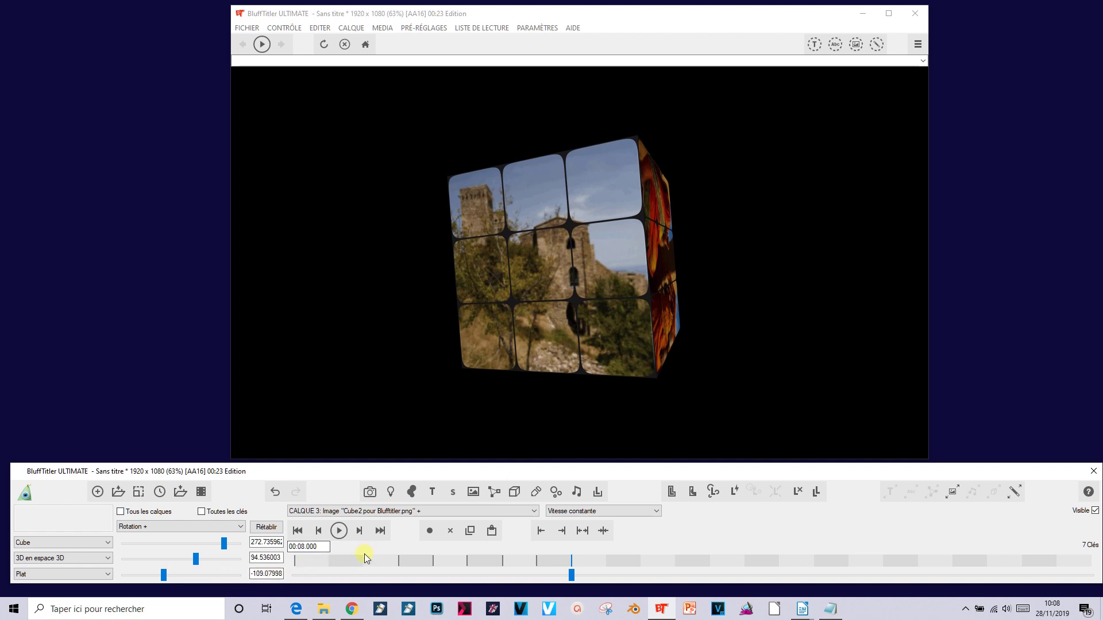
{"action": "left_click", "coordinate": [608, 561]}
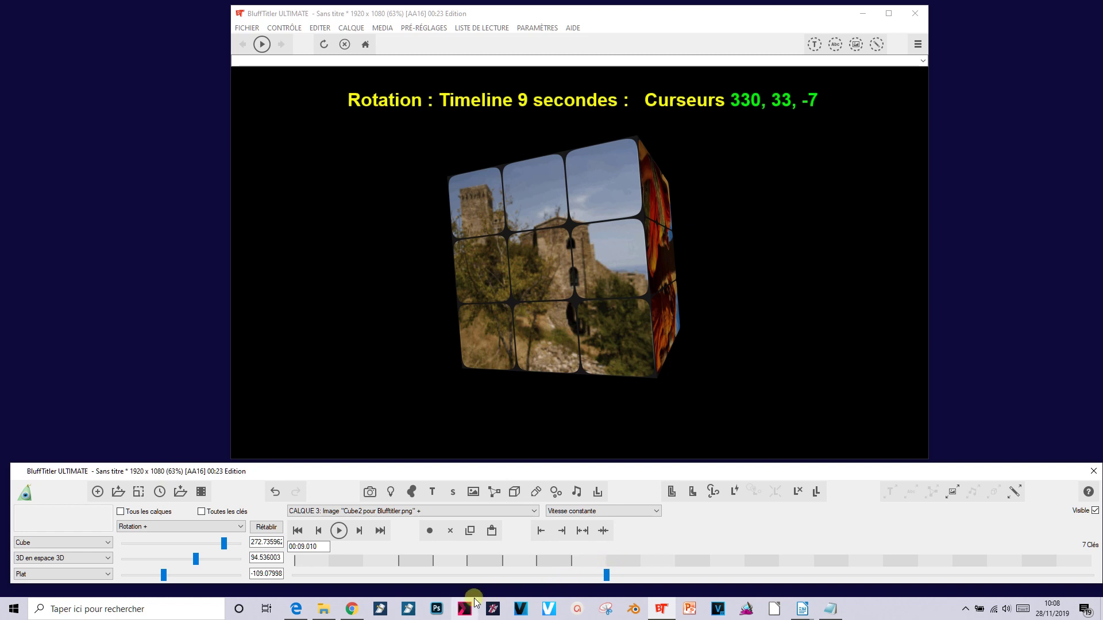
{"action": "left_click_drag", "start_coordinate": [220, 543], "coordinate": [179, 572]}
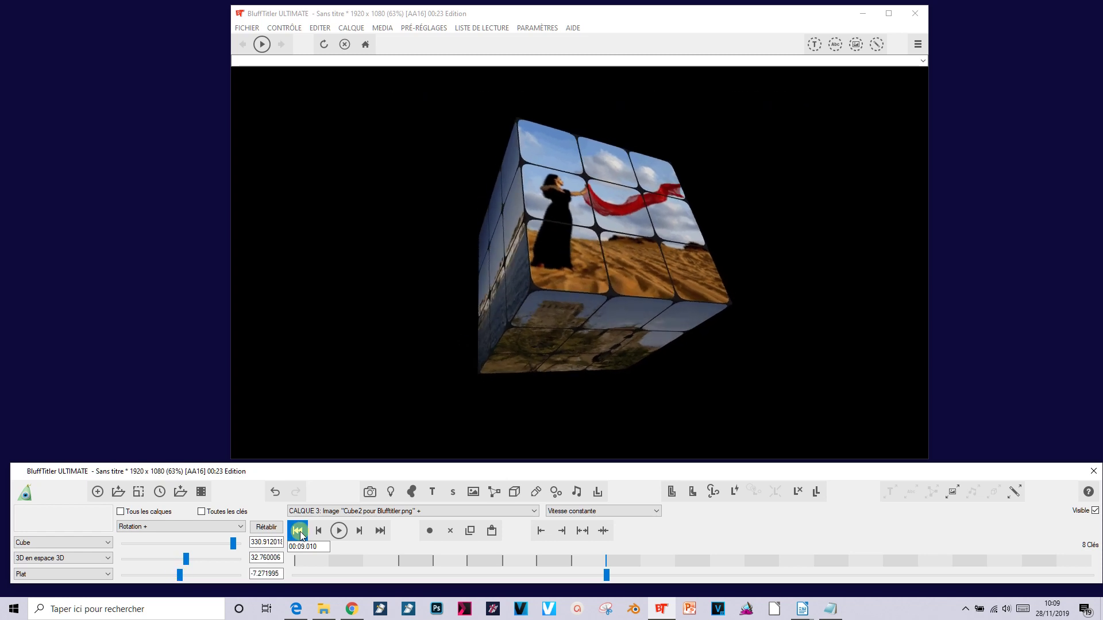
Play the cube's rotation animation from the first key and stop playback once the rotation has been reviewed
{"action": "left_click", "coordinate": [298, 531]}
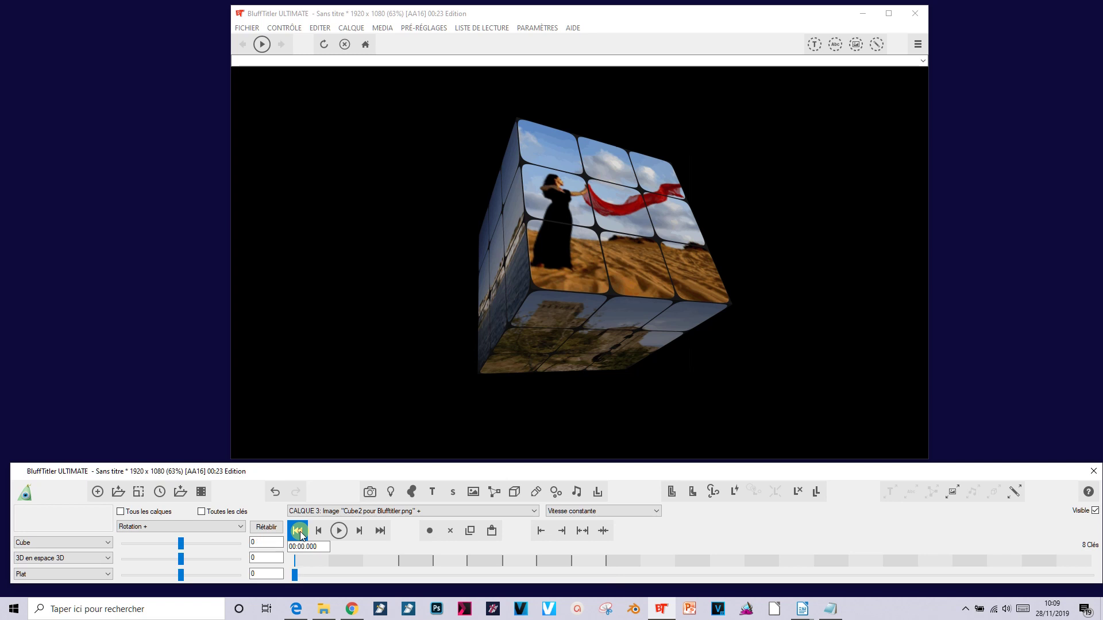
{"action": "left_click", "coordinate": [340, 531]}
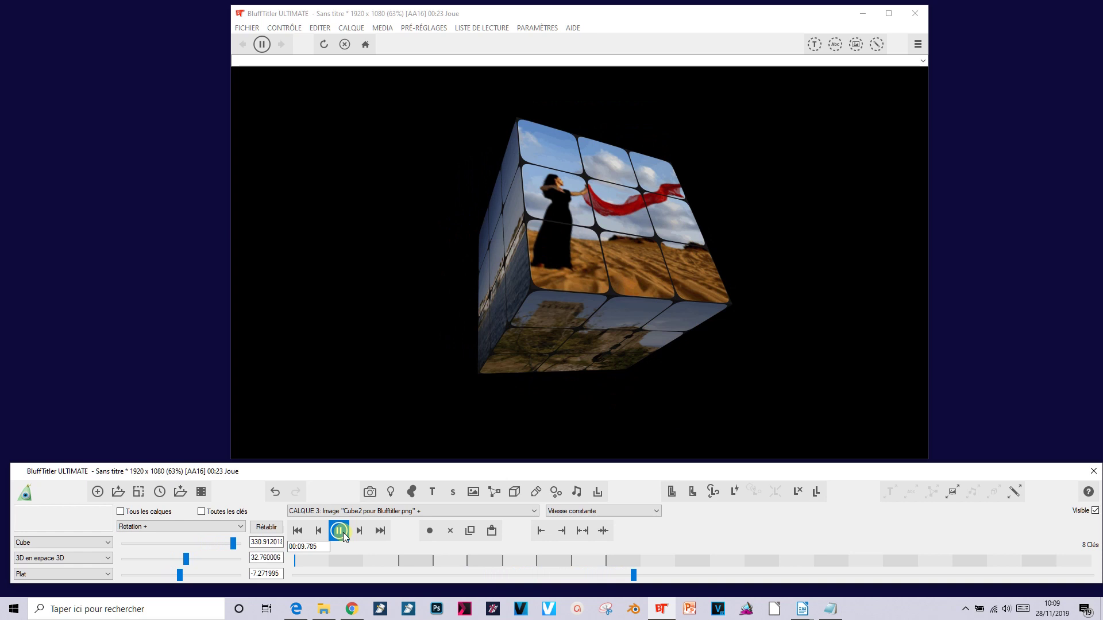
{"action": "left_click", "coordinate": [343, 532]}
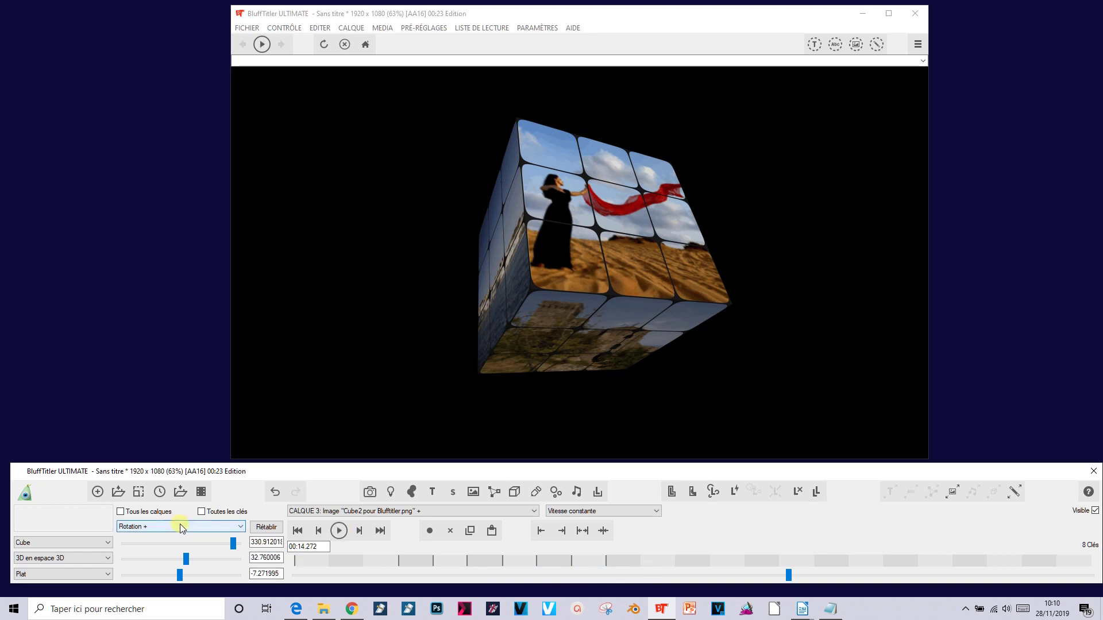
Bring up the cube layer's FX Rotate X property and go to about 10 seconds on the timeline
{"action": "left_click", "coordinate": [181, 527]}
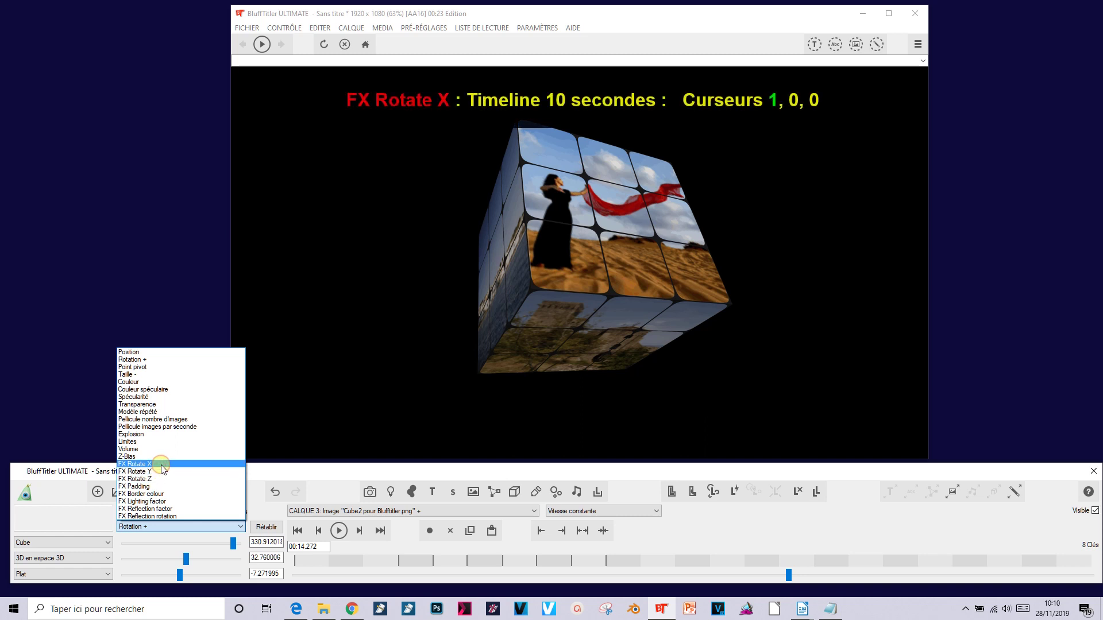
{"action": "left_click", "coordinate": [137, 464]}
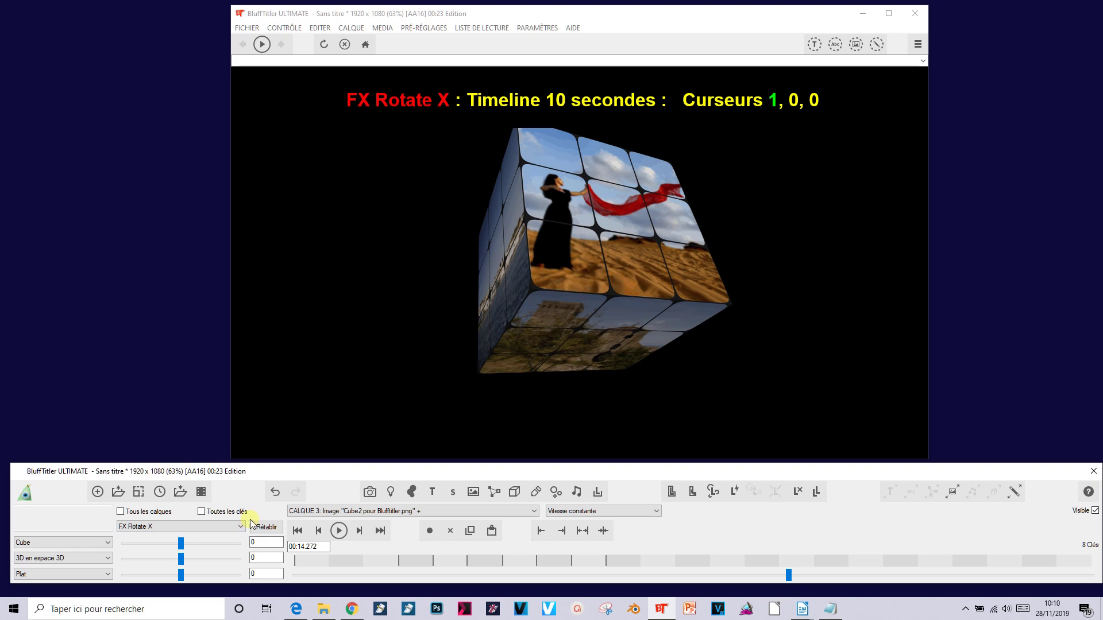
{"action": "left_click", "coordinate": [642, 565]}
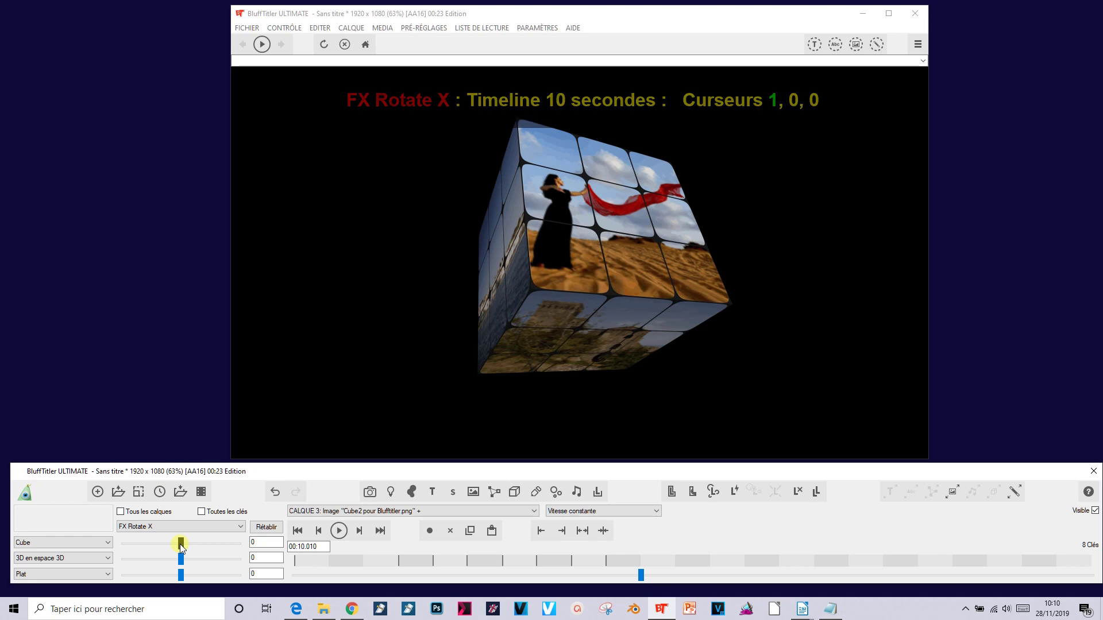
Try -1 for each of the three FX Rotate X values in turn, resetting the property after each one
{"action": "left_click_drag", "start_coordinate": [180, 544], "coordinate": [111, 549]}
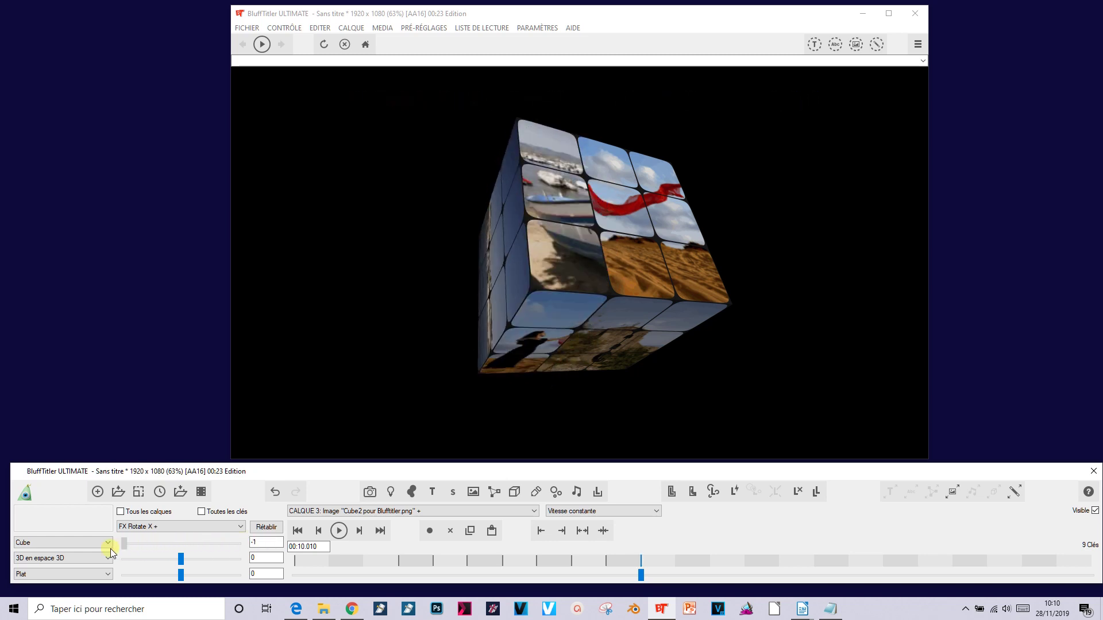
{"action": "left_click", "coordinate": [266, 527]}
{"action": "left_click_drag", "start_coordinate": [180, 558], "coordinate": [120, 556]}
{"action": "left_click", "coordinate": [266, 527]}
{"action": "left_click_drag", "start_coordinate": [179, 575], "coordinate": [123, 574]}
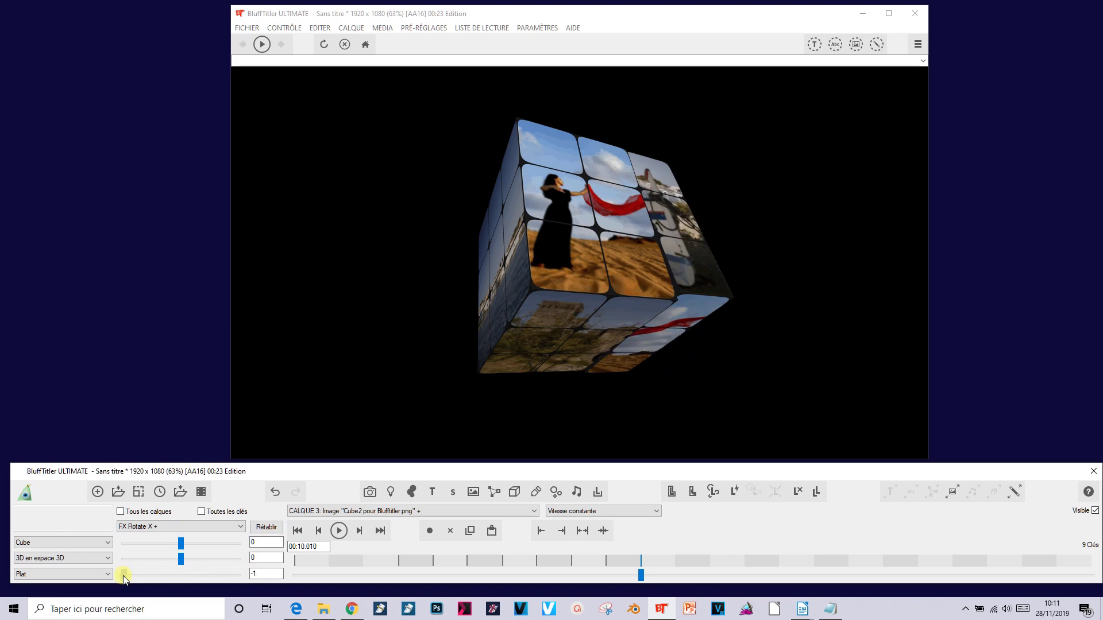
{"action": "left_click", "coordinate": [266, 527]}
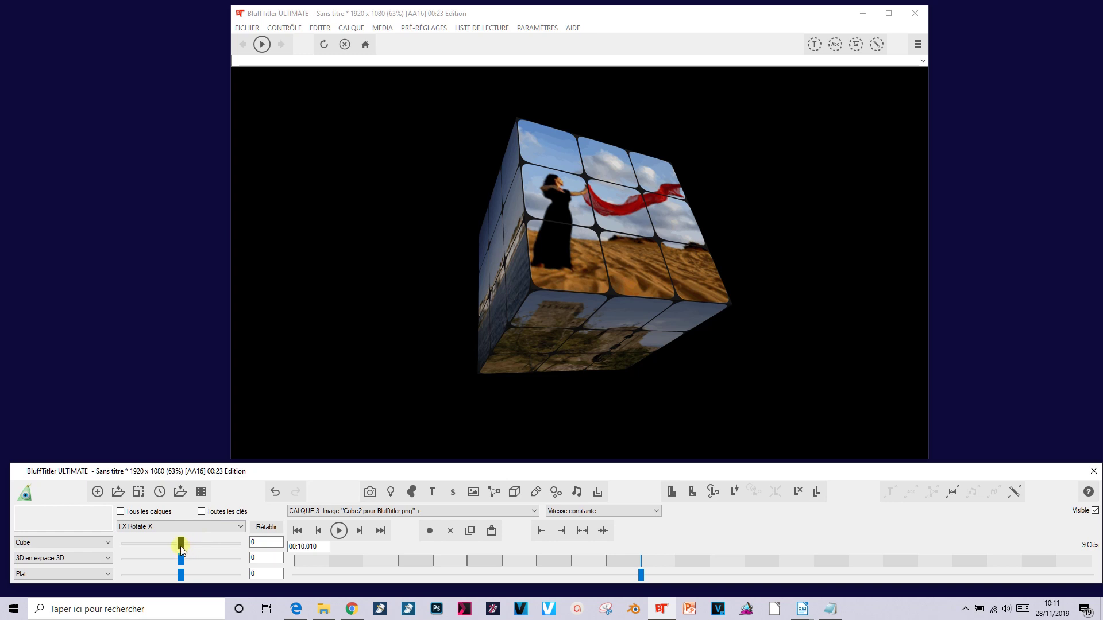
Set the first FX Rotate X value to 1 at 10 seconds and the second FX Rotate Y value to 1 at about 11 seconds
{"action": "left_click_drag", "start_coordinate": [182, 550], "coordinate": [238, 544]}
{"action": "left_click", "coordinate": [675, 563]}
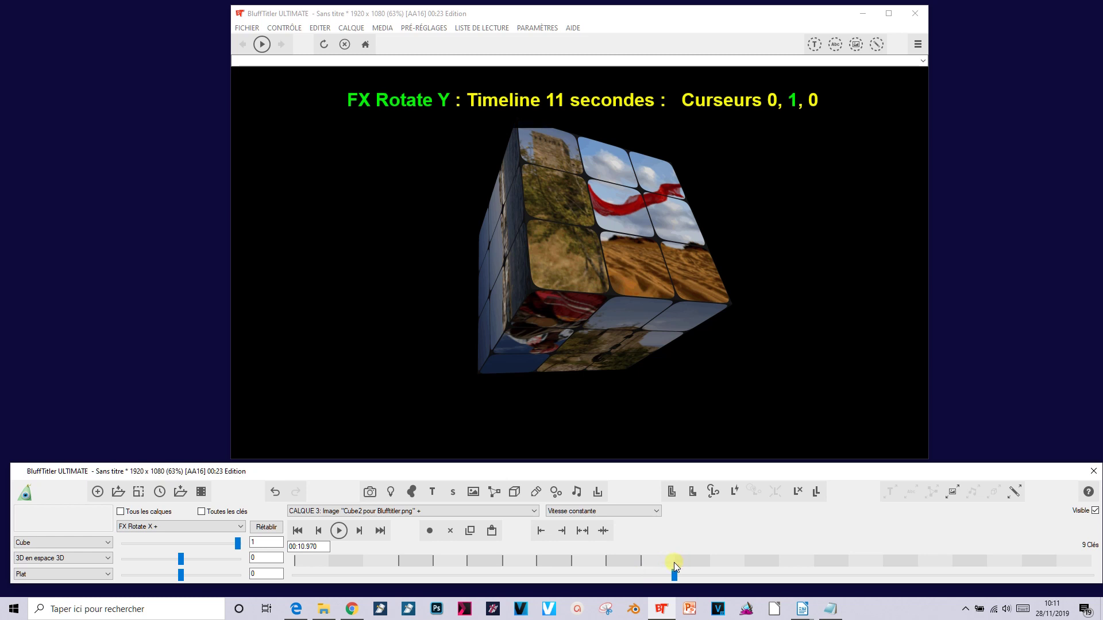
{"action": "left_click", "coordinate": [167, 526]}
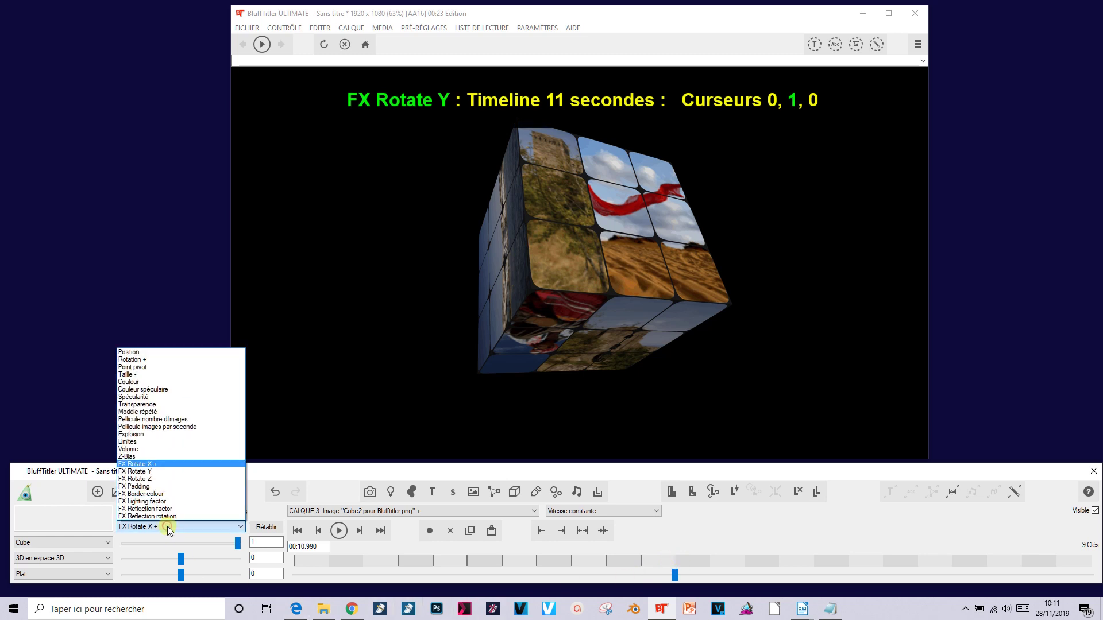
{"action": "left_click", "coordinate": [161, 472]}
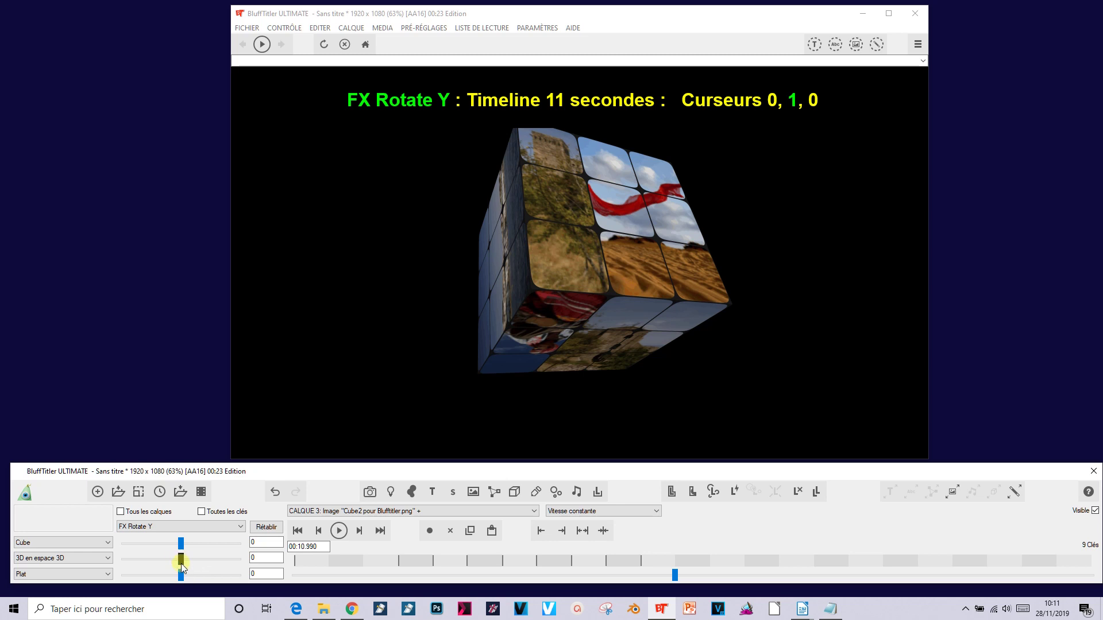
{"action": "left_click_drag", "start_coordinate": [181, 560], "coordinate": [282, 556]}
Set the first FX Rotate Z value to 1 at 12 seconds on the timeline
{"action": "left_click", "coordinate": [711, 561]}
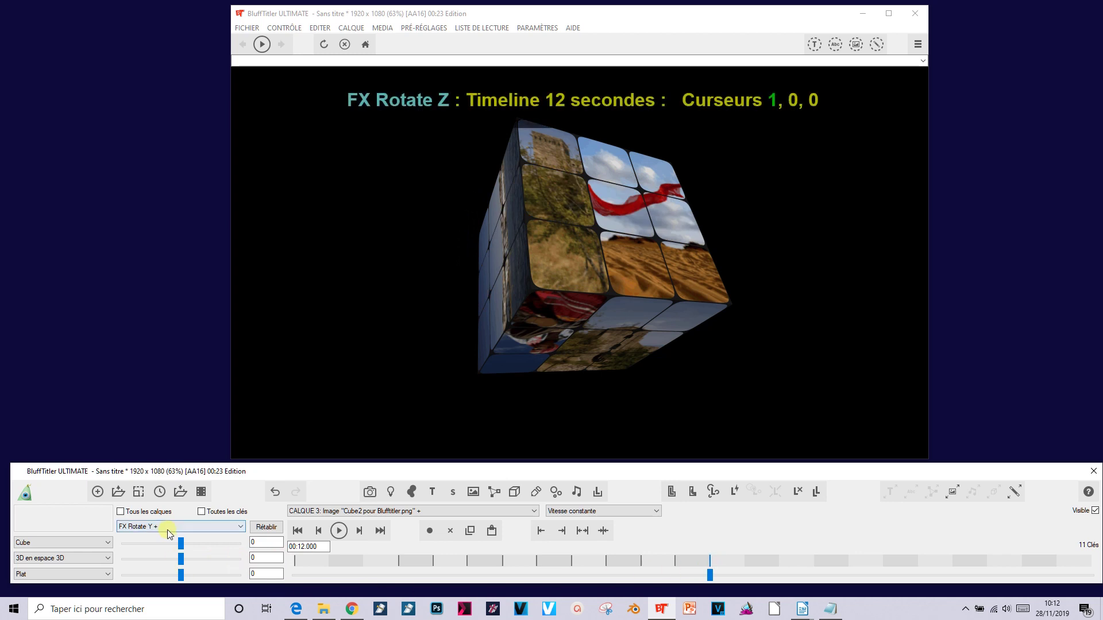
{"action": "left_click", "coordinate": [167, 528]}
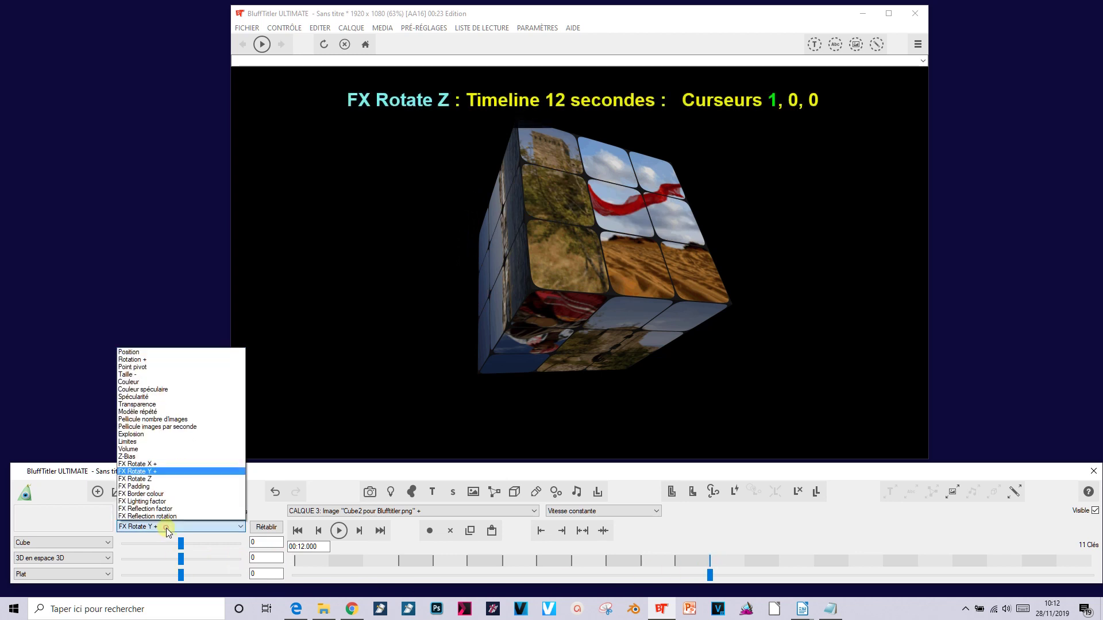
{"action": "left_click", "coordinate": [165, 479]}
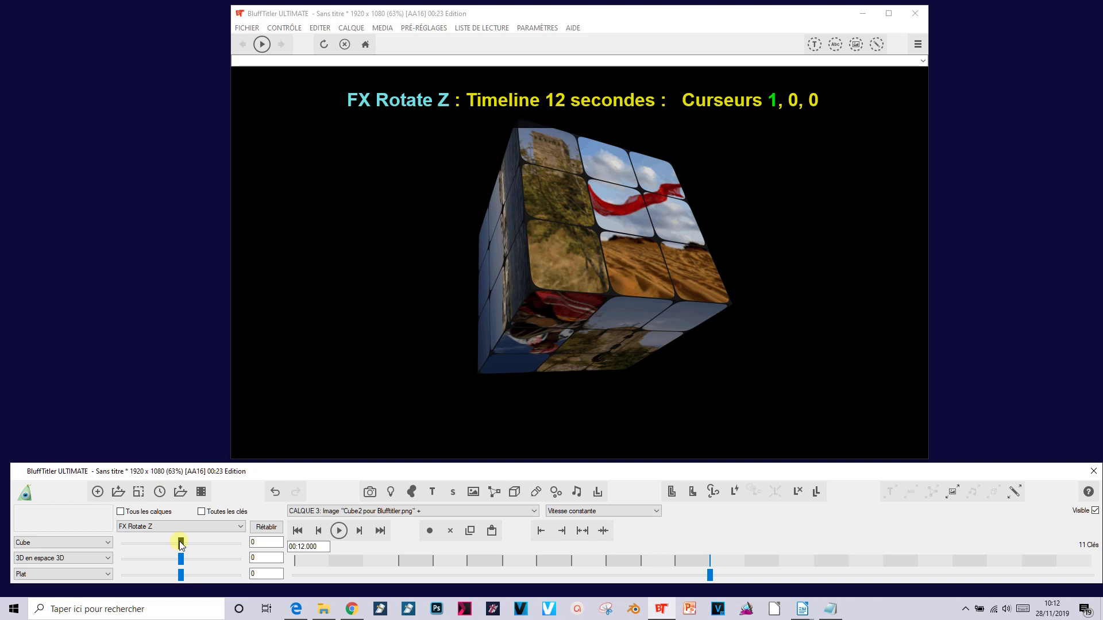
{"action": "left_click_drag", "start_coordinate": [180, 542], "coordinate": [289, 543]}
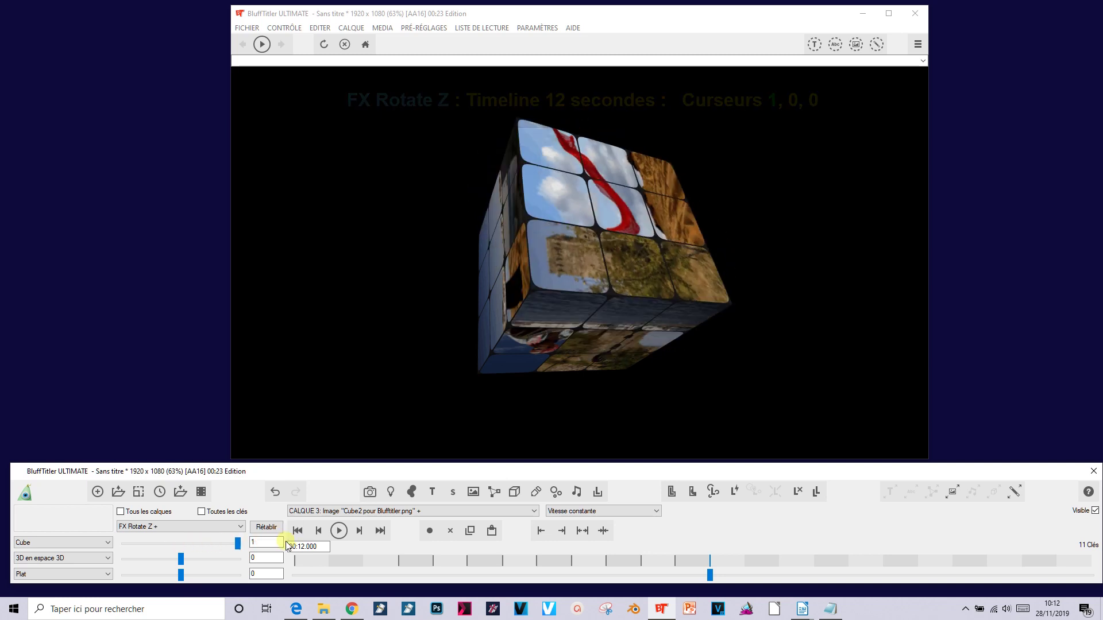
Set the third FX Rotate Z value to -1 at about 13 seconds on the timeline
{"action": "left_click", "coordinate": [745, 559]}
{"action": "left_click", "coordinate": [746, 560]}
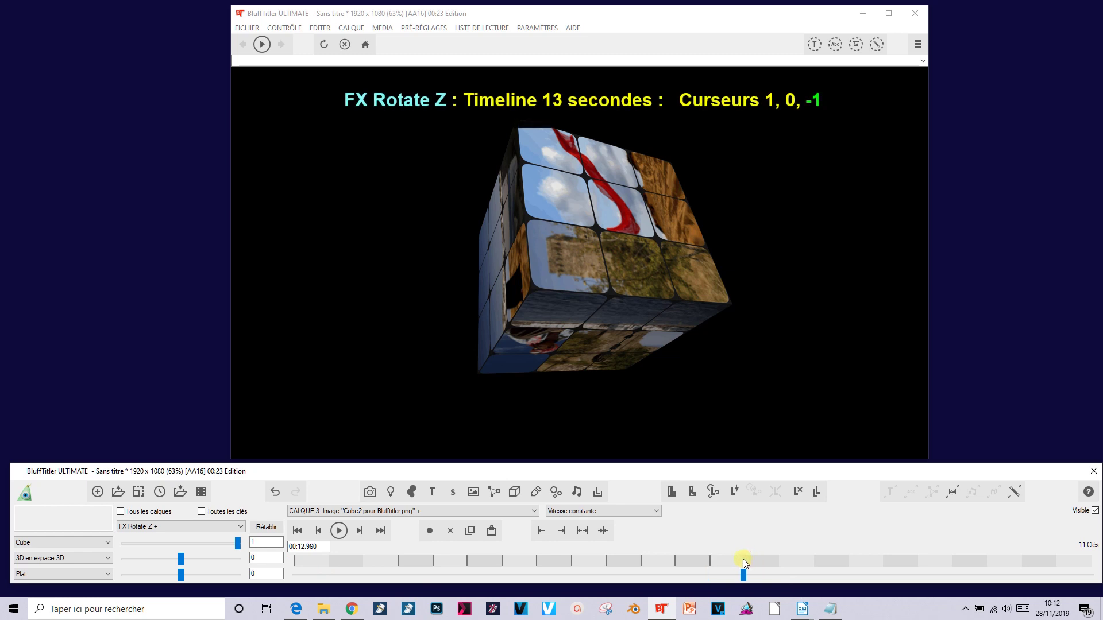
{"action": "left_click", "coordinate": [745, 560]}
{"action": "left_click_drag", "start_coordinate": [181, 575], "coordinate": [27, 578]}
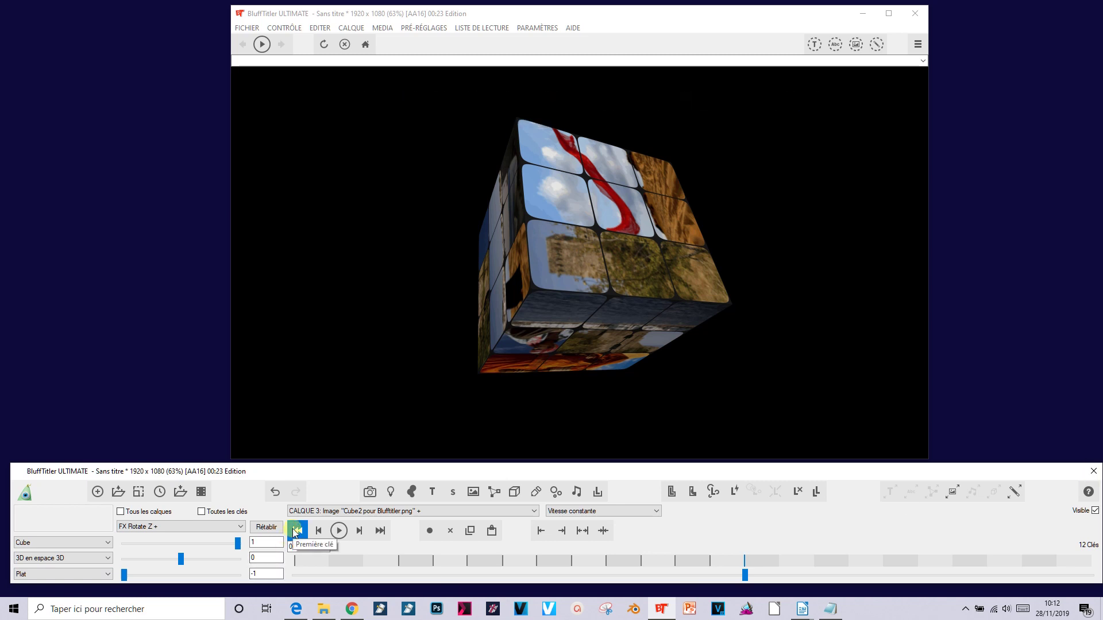
Play the show from the first key to review the cube's slice rotations, and stop playback
{"action": "left_click", "coordinate": [296, 530]}
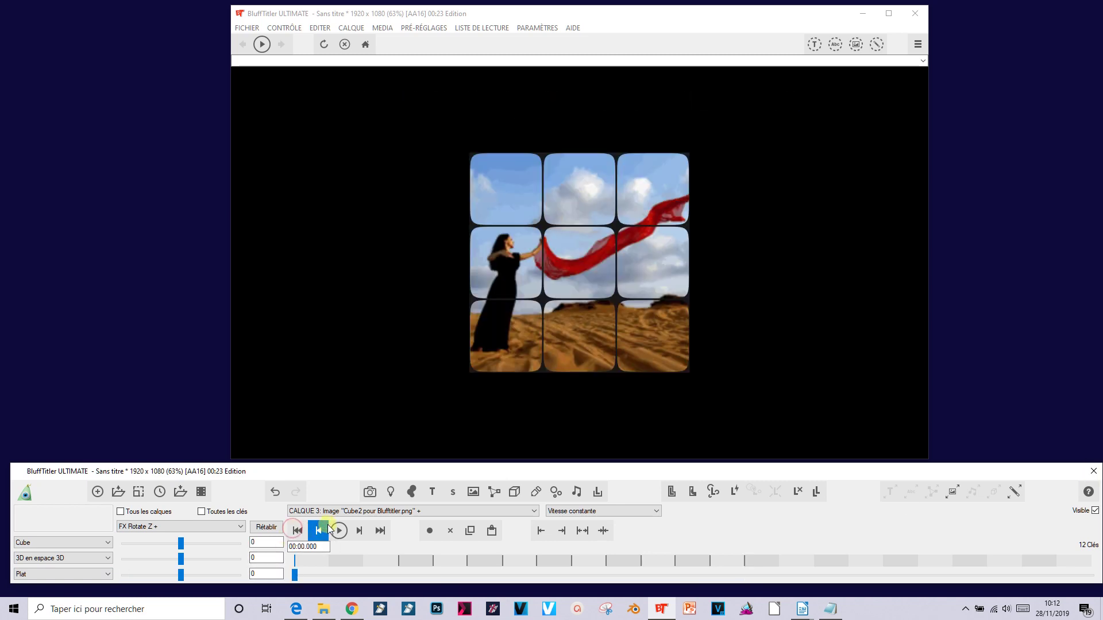
{"action": "left_click", "coordinate": [339, 530]}
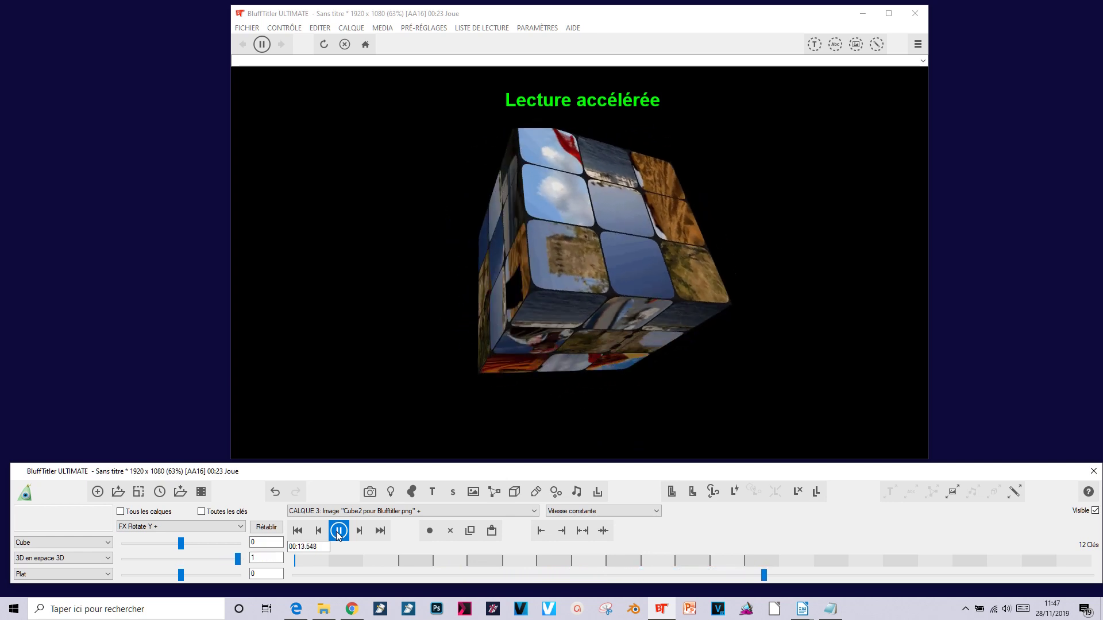
{"action": "left_click", "coordinate": [339, 530]}
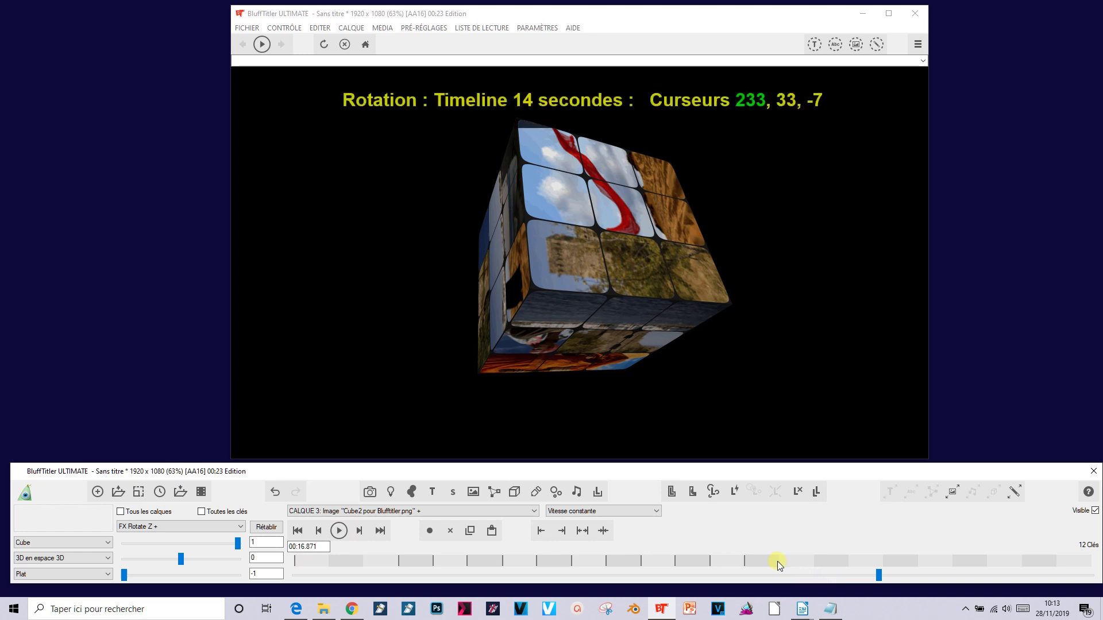
Return to the Rotation property and set the cube's first rotation value to about 233 at 14 seconds
{"action": "left_click", "coordinate": [779, 561]}
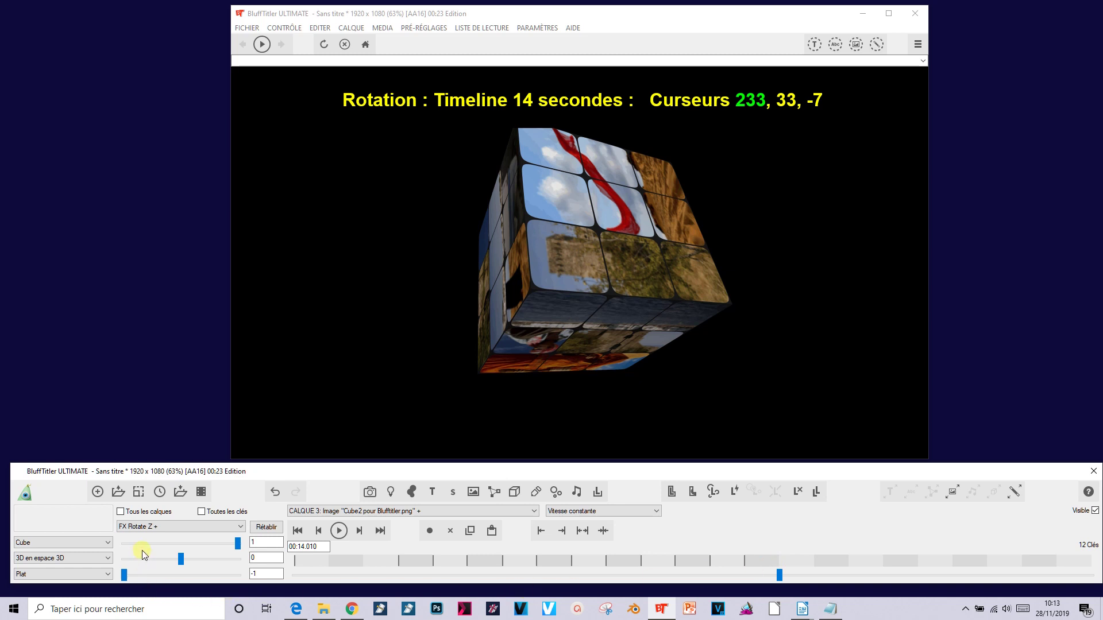
{"action": "left_click", "coordinate": [160, 528]}
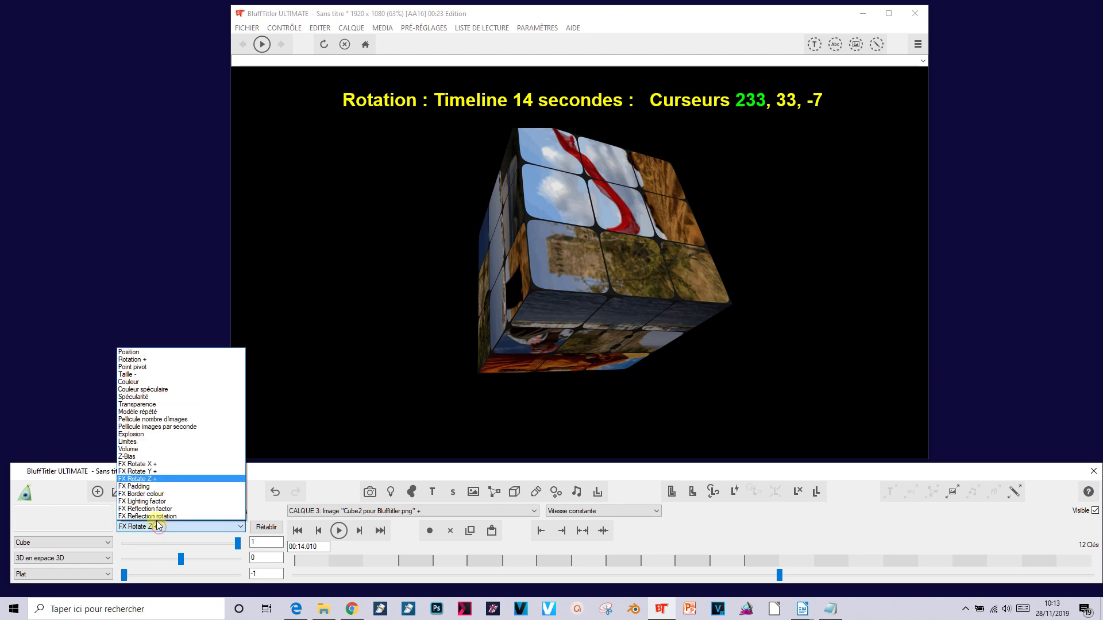
{"action": "left_click", "coordinate": [164, 359]}
{"action": "left_click", "coordinate": [275, 560]}
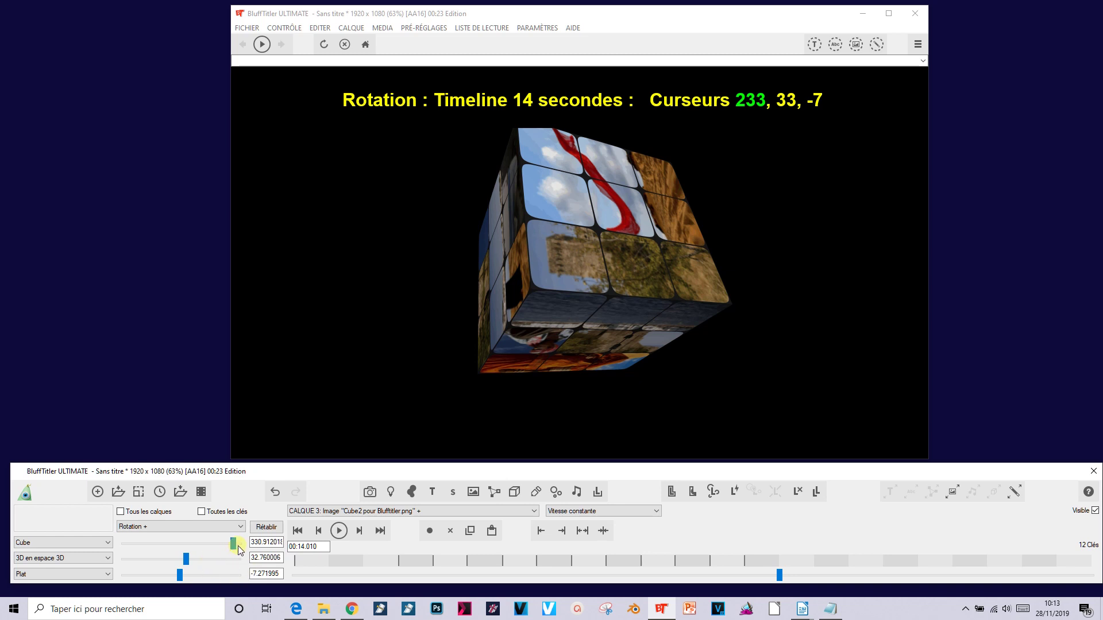
{"action": "left_click_drag", "start_coordinate": [234, 544], "coordinate": [217, 543]}
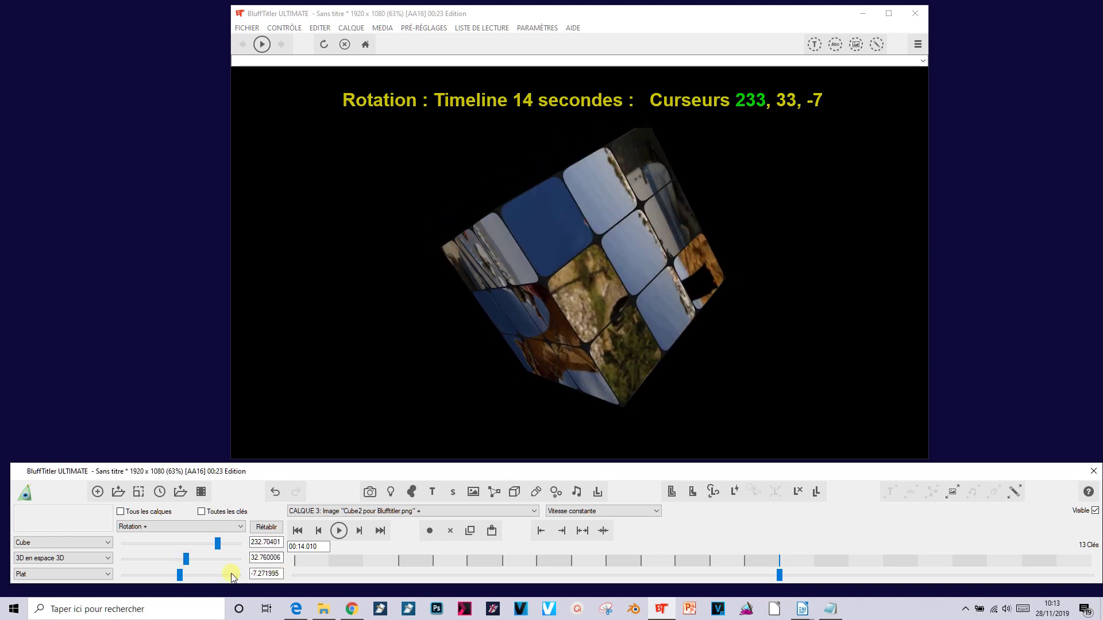
Set the cube's second rotation value to about -65 at 15 seconds and the third to about 149 at 16 seconds
{"action": "left_click", "coordinate": [814, 563]}
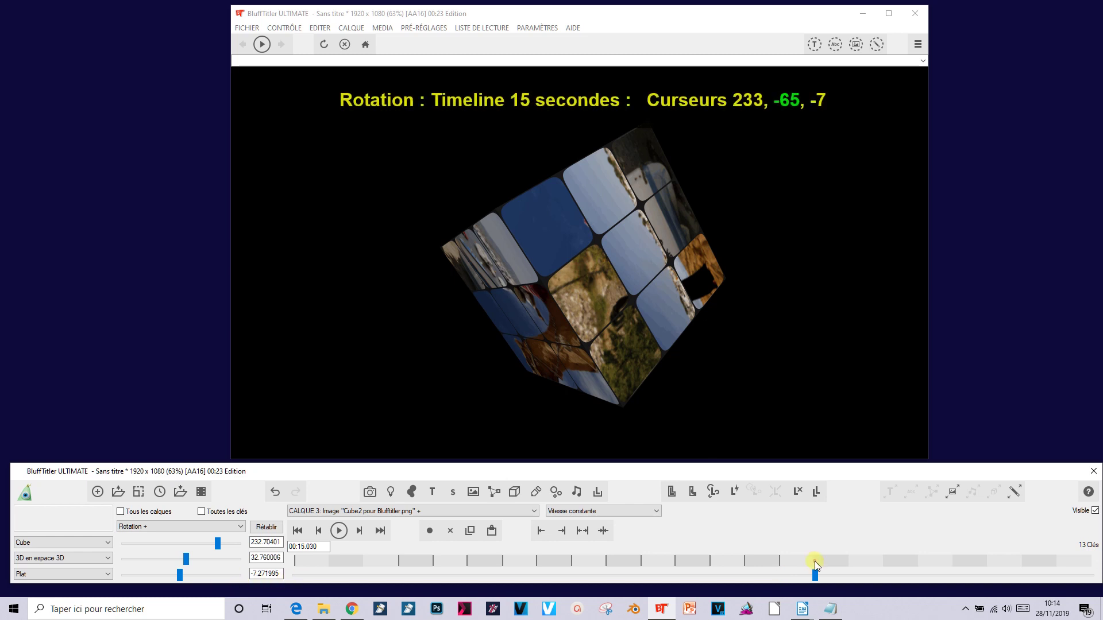
{"action": "left_click", "coordinate": [815, 562]}
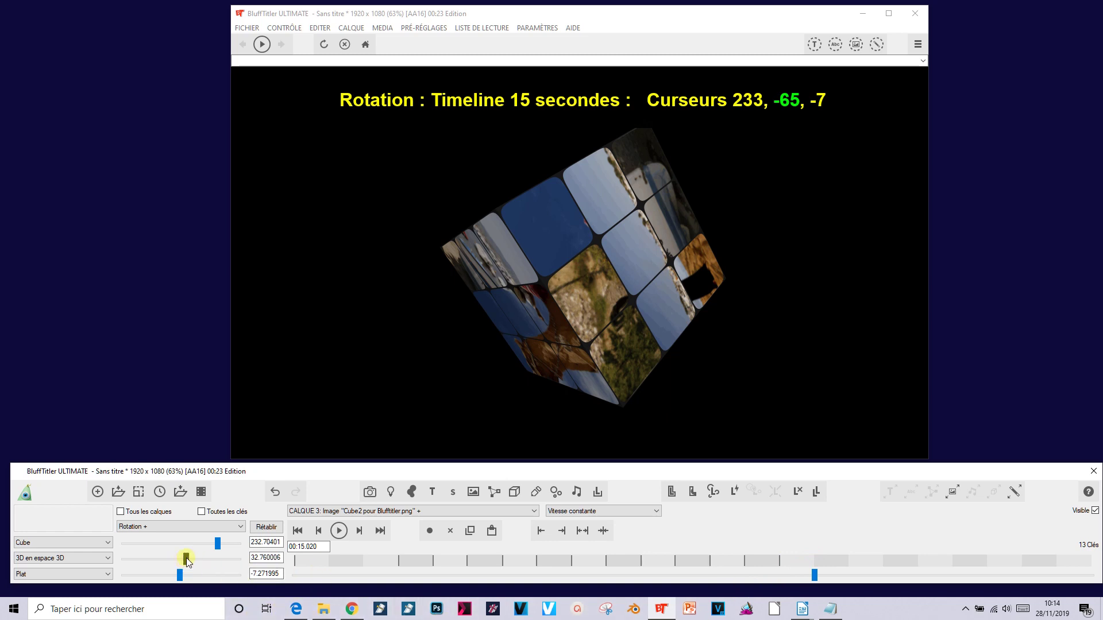
{"action": "left_click_drag", "start_coordinate": [186, 558], "coordinate": [170, 559]}
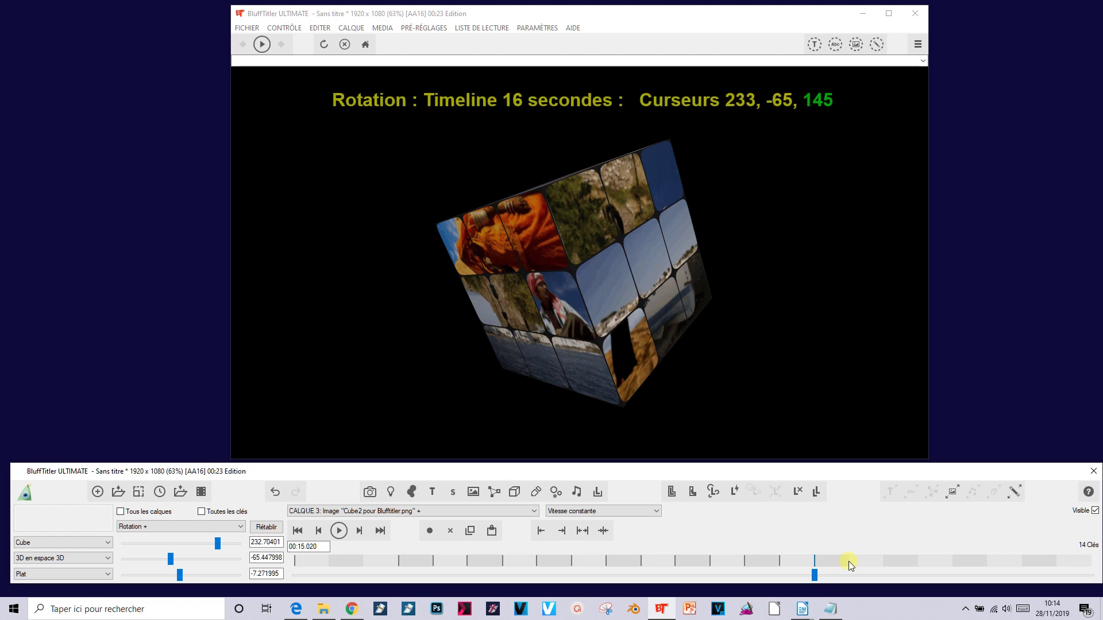
{"action": "left_click", "coordinate": [849, 562]}
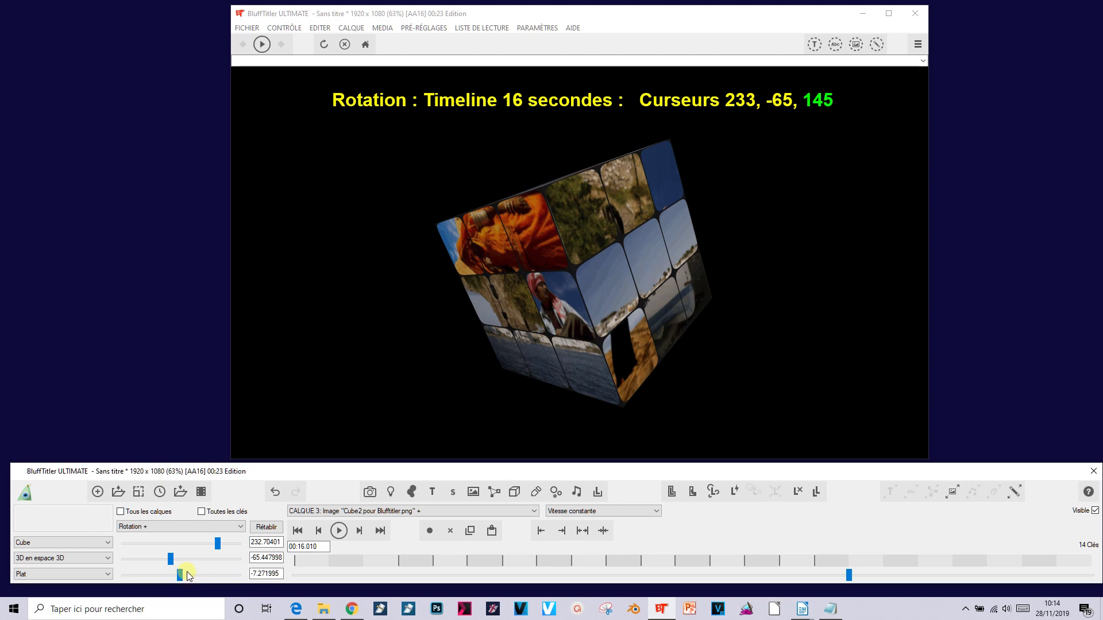
{"action": "left_click_drag", "start_coordinate": [180, 576], "coordinate": [202, 571]}
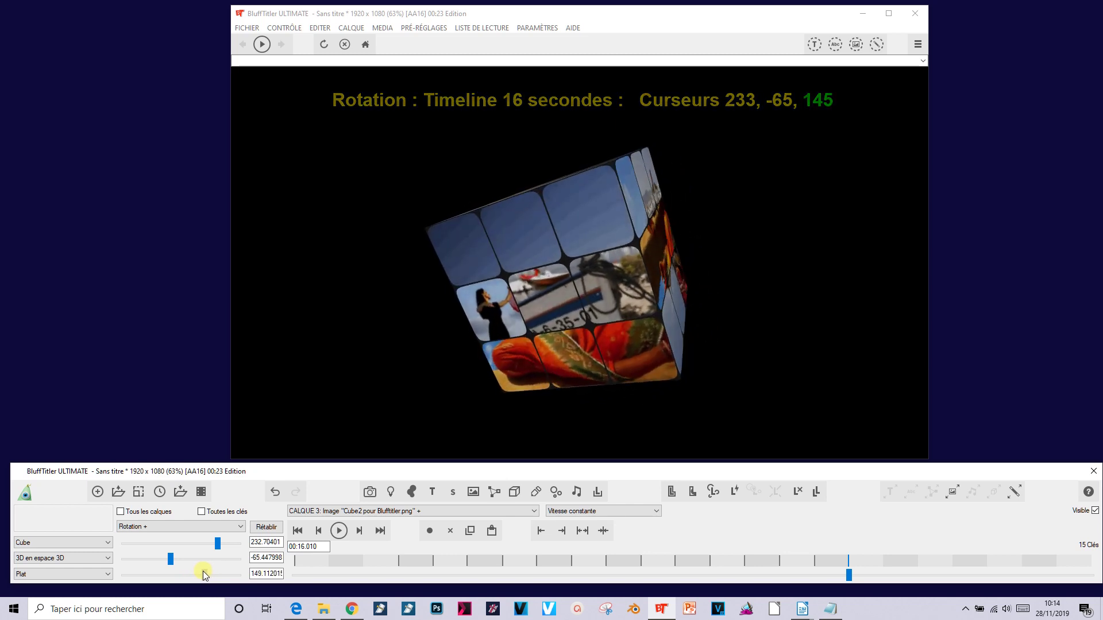
Set the cube's first rotation value to about 320 at 17 seconds and the second to about 251 at 18 seconds
{"action": "left_click", "coordinate": [884, 560]}
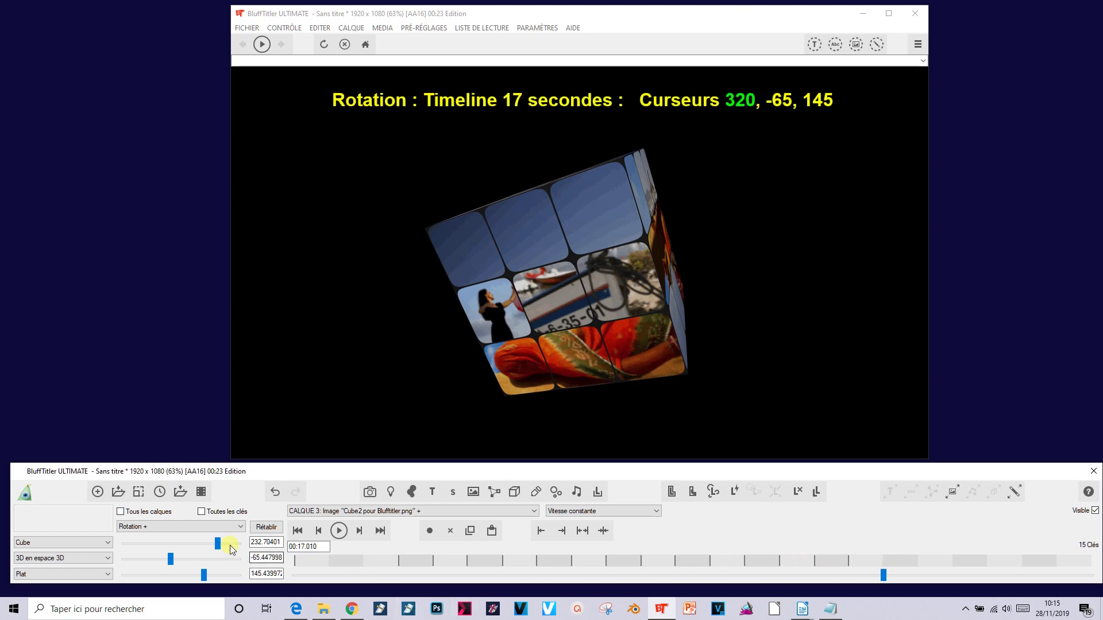
{"action": "left_click_drag", "start_coordinate": [219, 545], "coordinate": [232, 546]}
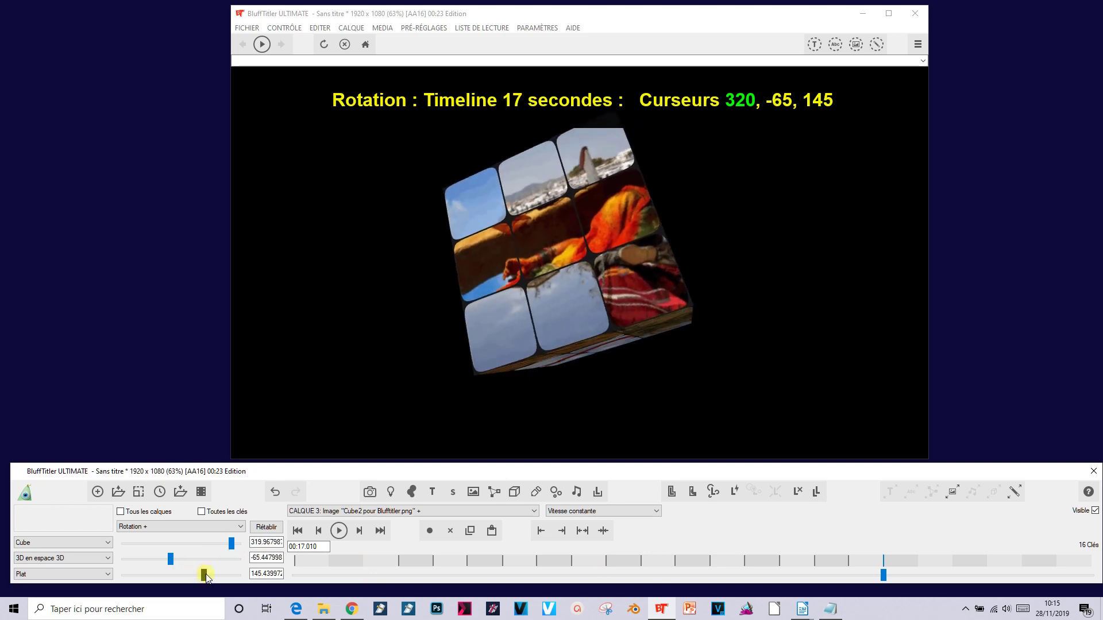
{"action": "left_click", "coordinate": [918, 562]}
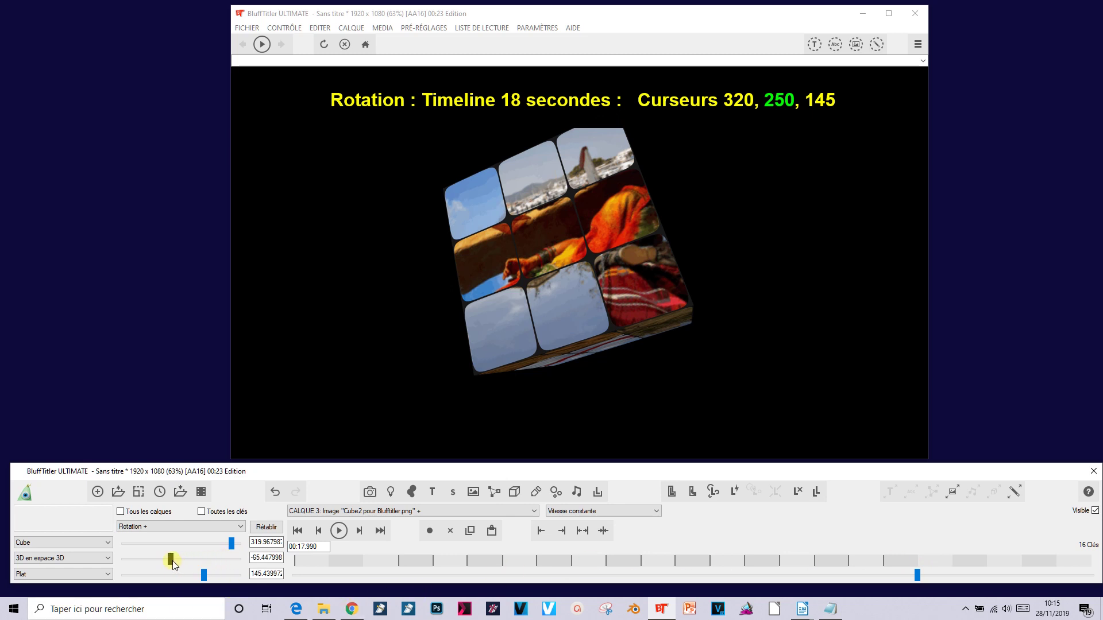
{"action": "left_click_drag", "start_coordinate": [171, 561], "coordinate": [221, 553]}
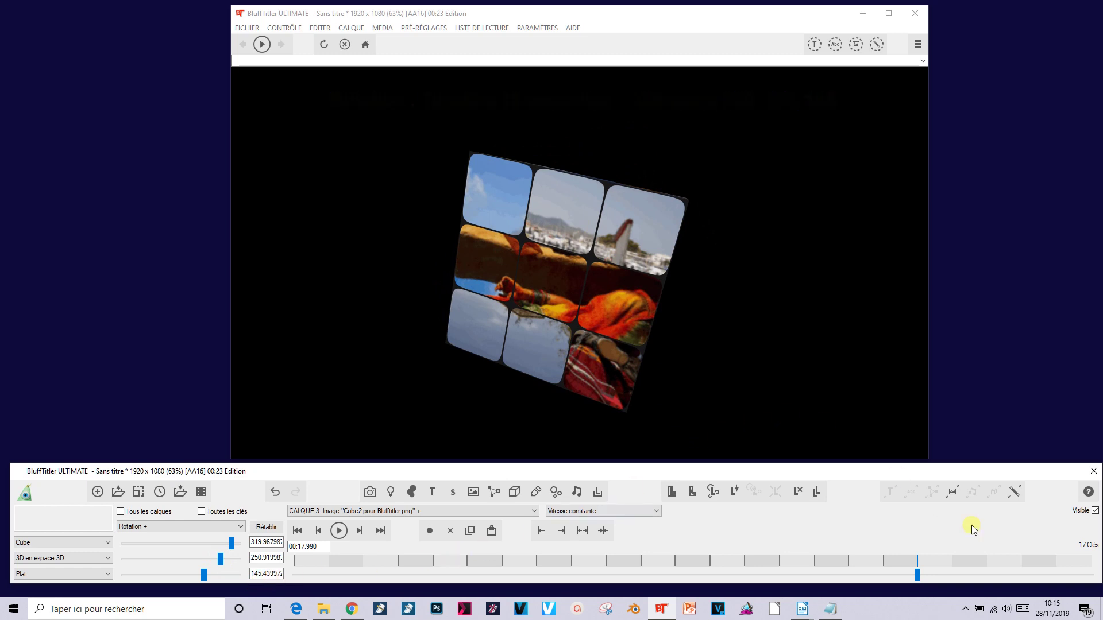
At 19 seconds, set the cube's second rotation value to about -251 and the third to about 225
{"action": "left_click", "coordinate": [953, 560]}
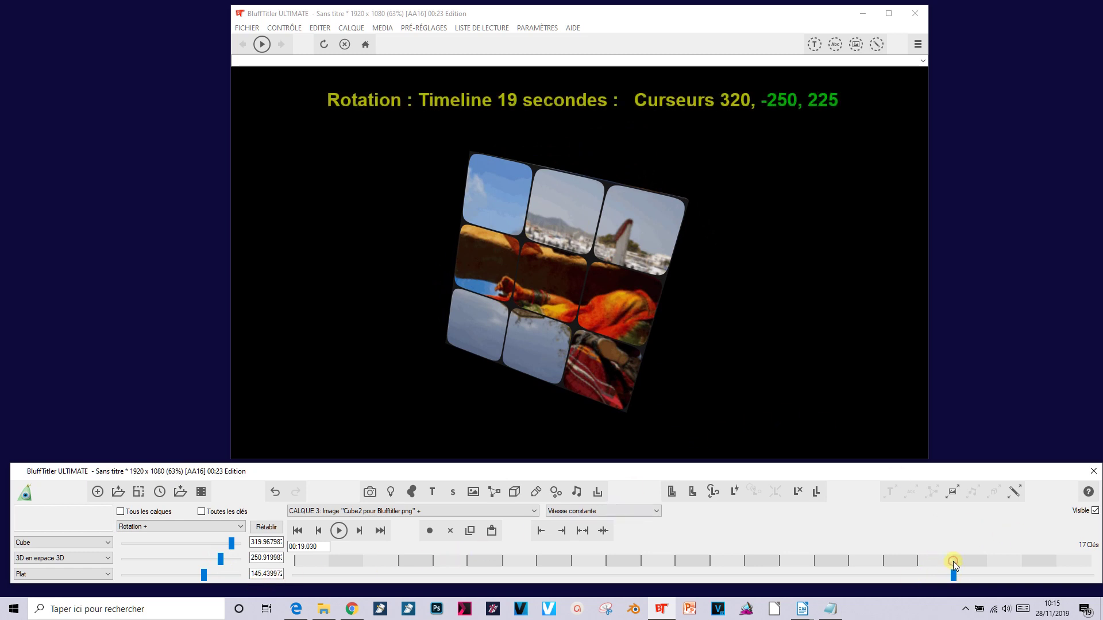
{"action": "left_click", "coordinate": [952, 561]}
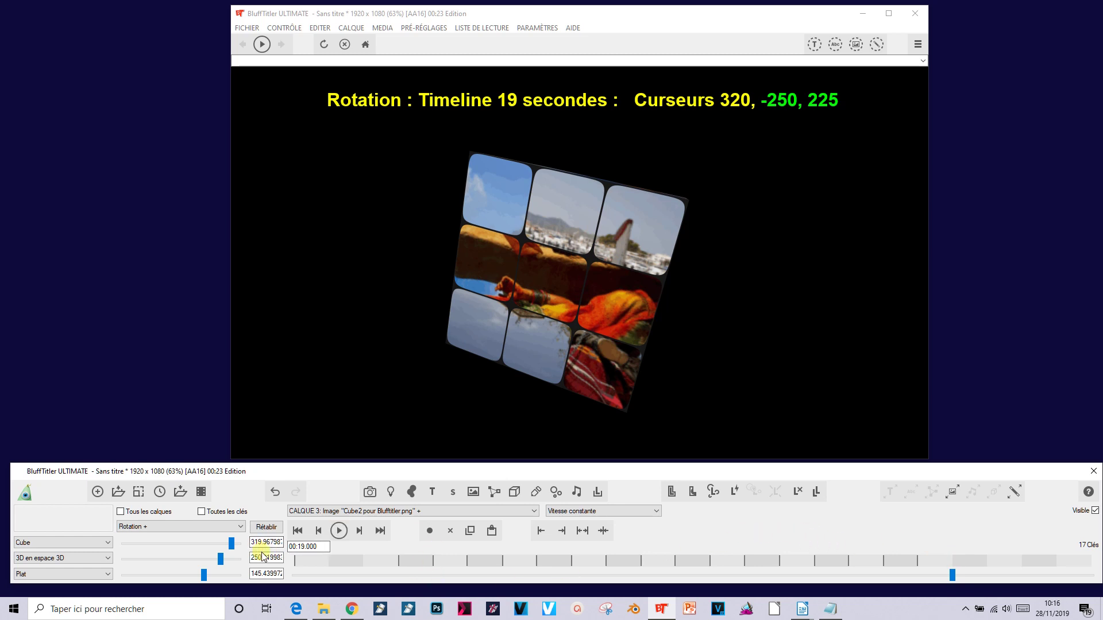
{"action": "left_click_drag", "start_coordinate": [222, 563], "coordinate": [141, 564]}
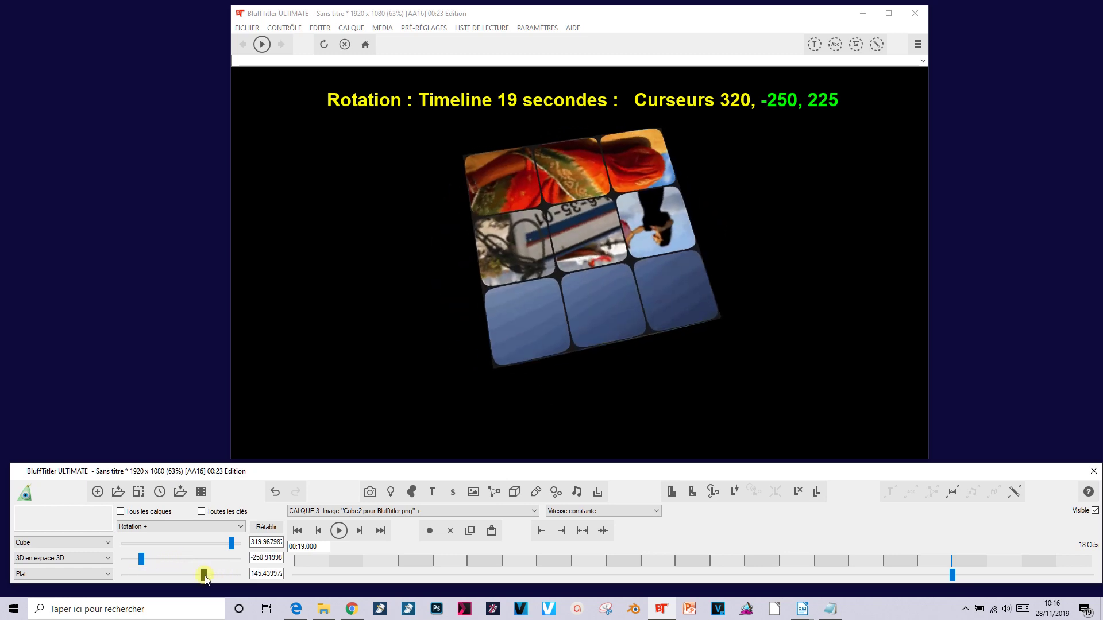
{"action": "left_click_drag", "start_coordinate": [205, 576], "coordinate": [217, 576]}
Set the cube's rotation to about 244, -331 and 222 at 20 seconds, and play the show from the start
{"action": "left_click", "coordinate": [987, 562]}
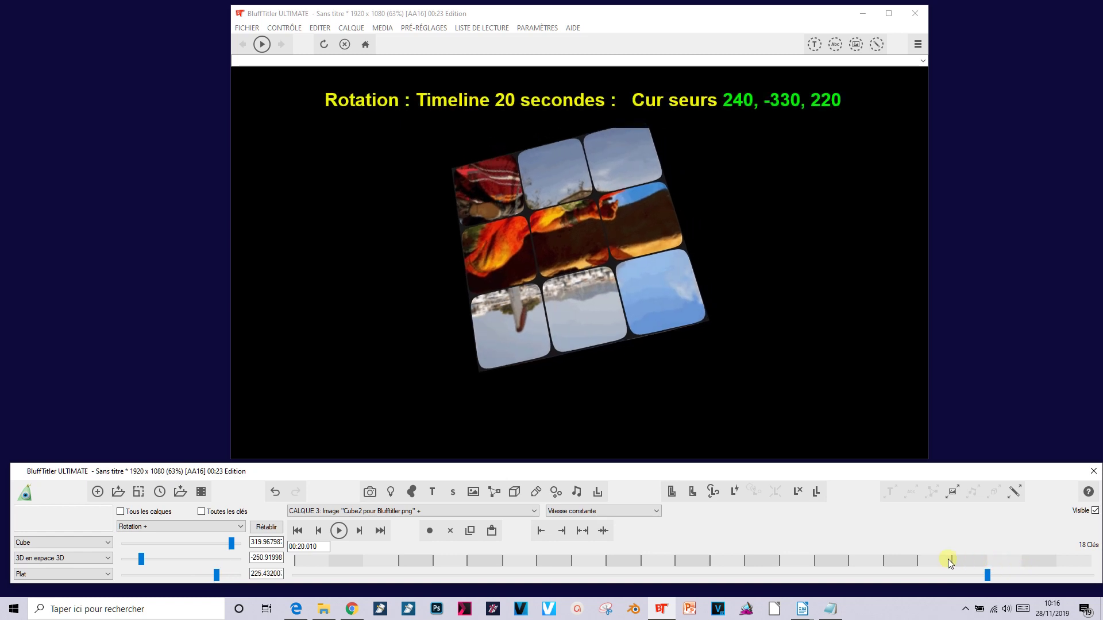
{"action": "left_click_drag", "start_coordinate": [231, 544], "coordinate": [220, 543]}
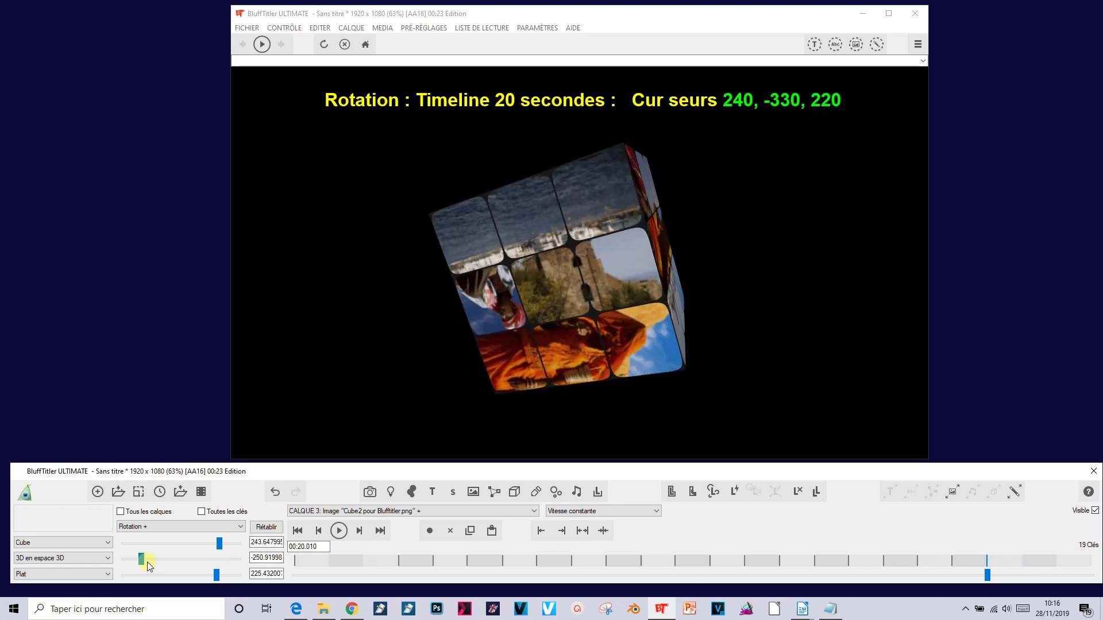
{"action": "left_click_drag", "start_coordinate": [143, 560], "coordinate": [131, 562]}
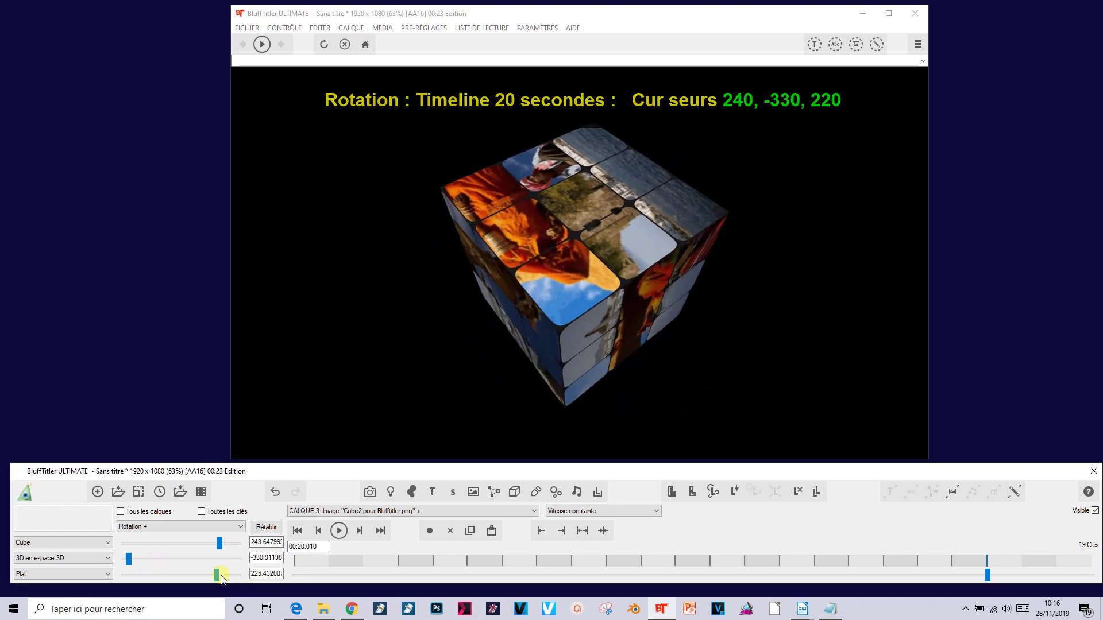
{"action": "left_click_drag", "start_coordinate": [217, 577], "coordinate": [216, 575]}
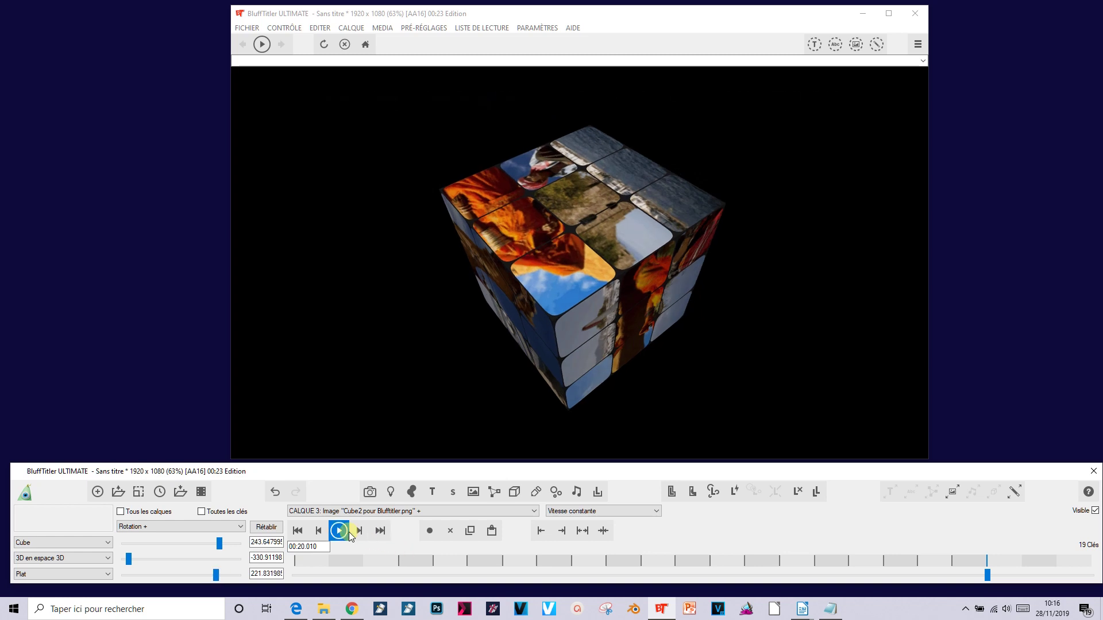
{"action": "left_click", "coordinate": [298, 532]}
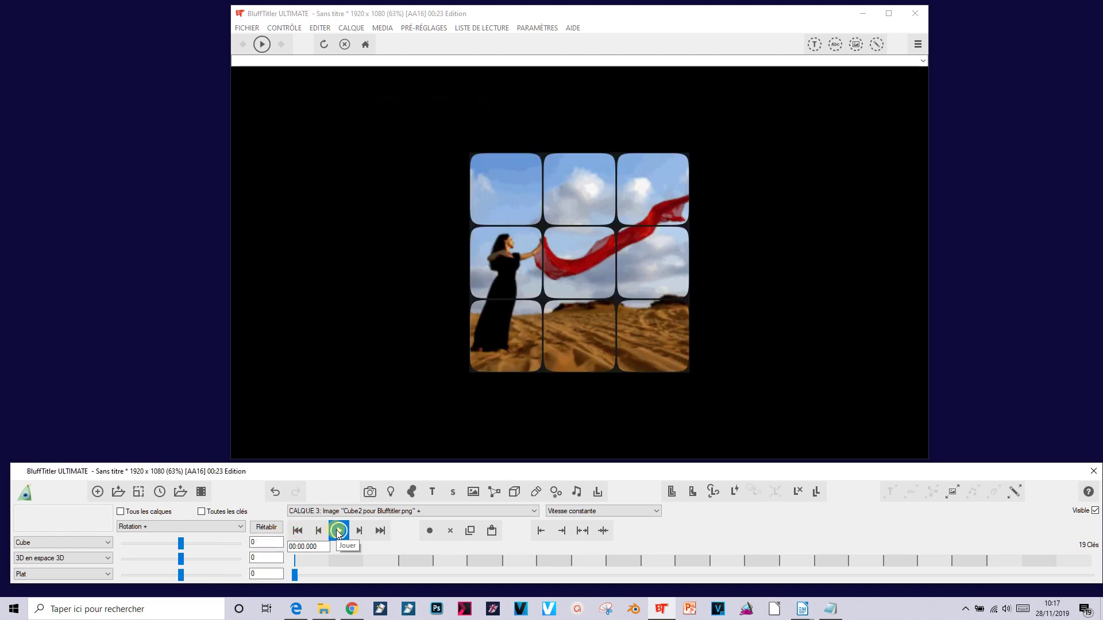
{"action": "left_click", "coordinate": [338, 532]}
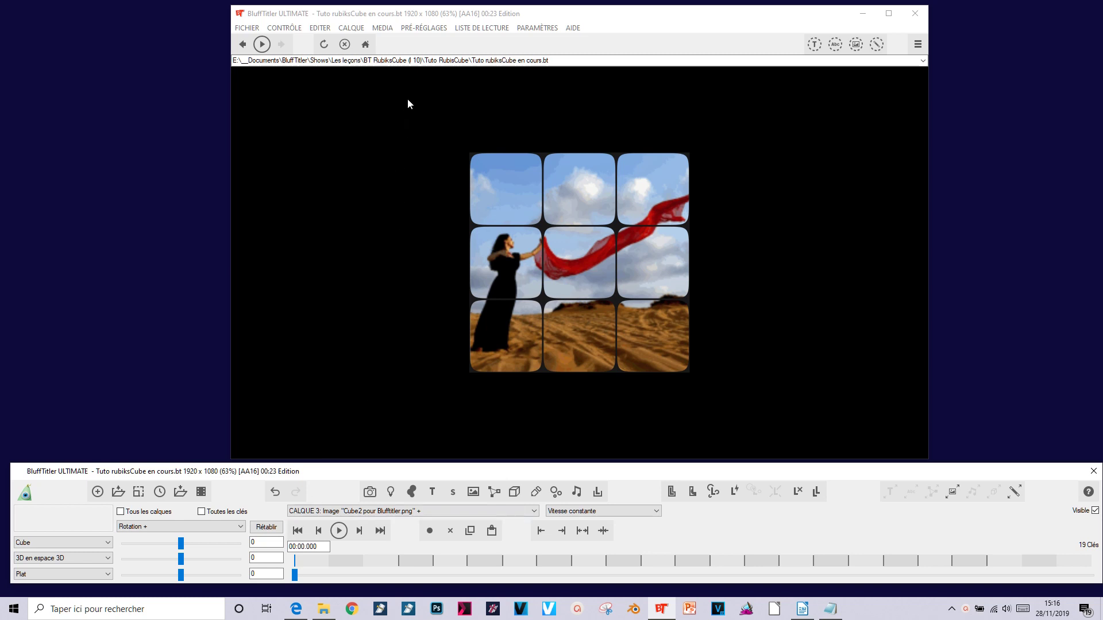
Reverse the active cube layer's animation and play the show to review it
{"action": "left_click", "coordinate": [357, 30]}
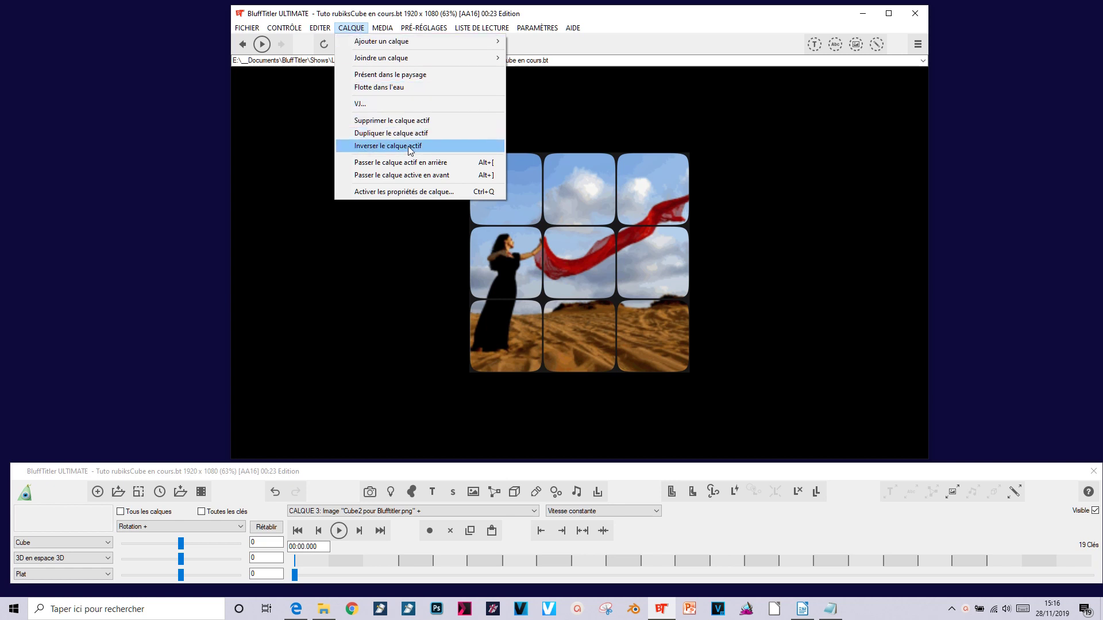
{"action": "left_click", "coordinate": [448, 147]}
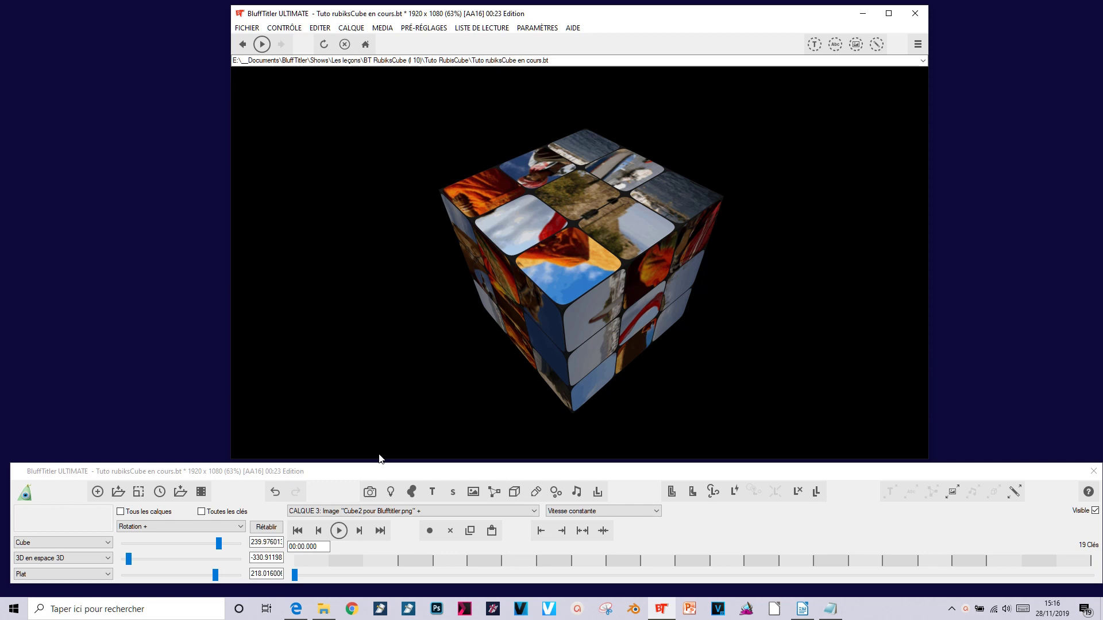
{"action": "left_click", "coordinate": [339, 532]}
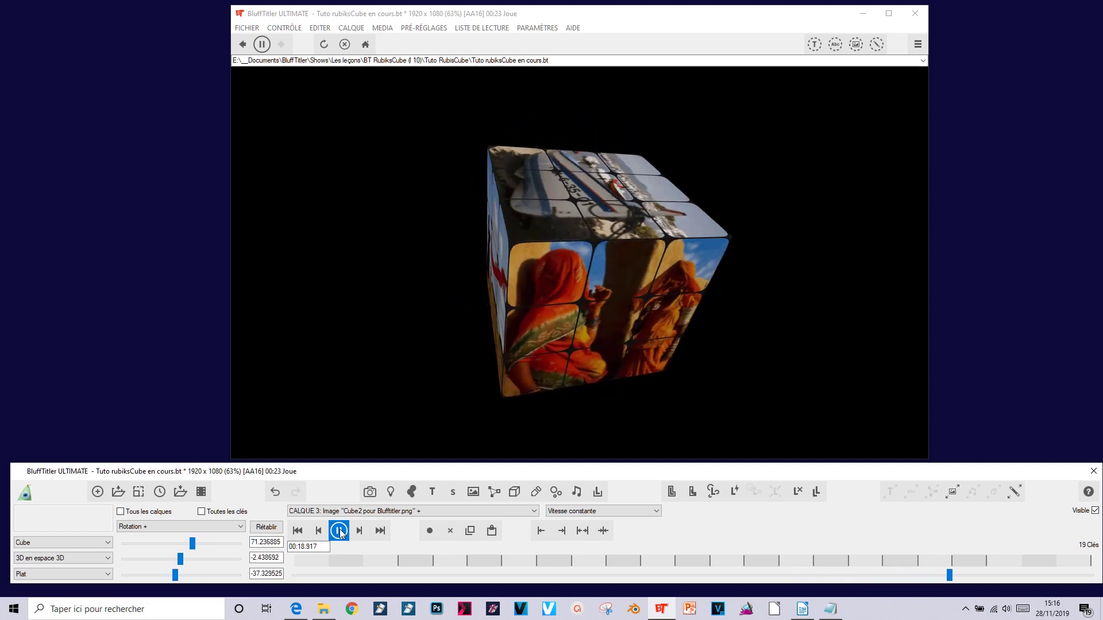
{"action": "left_click", "coordinate": [340, 531]}
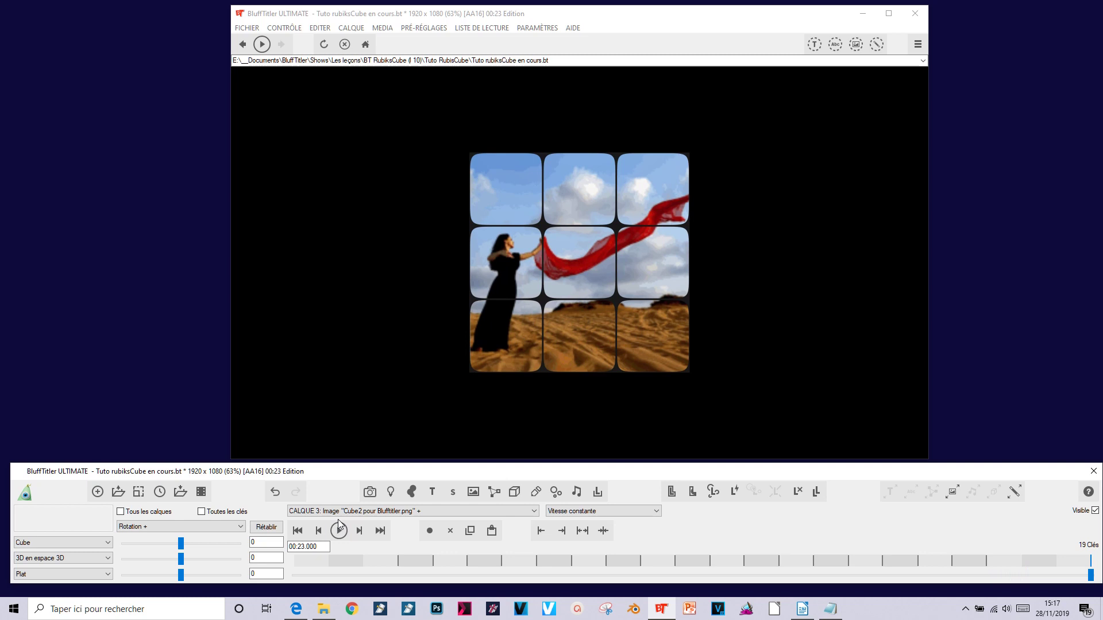